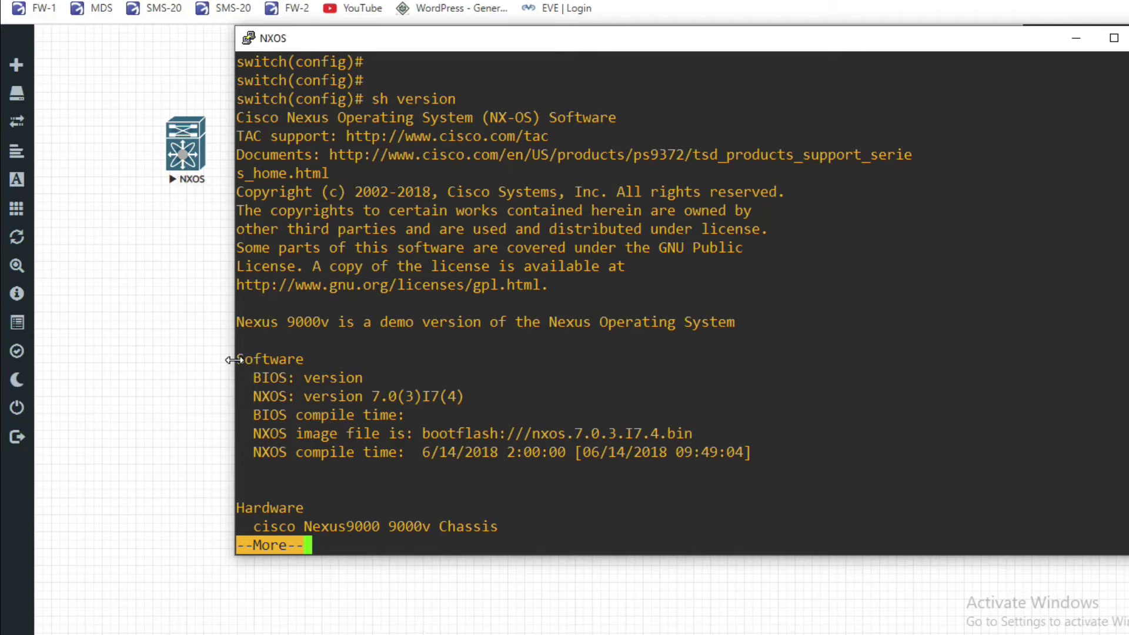
# - Highlight the show version Software section confirming the nxos.7.0.3.I7.4.bin image
pyautogui.moveTo(239, 360)
pyautogui.mouseDown()
pyautogui.moveTo(524, 414)
pyautogui.moveTo(634, 474)
pyautogui.mouseUp()
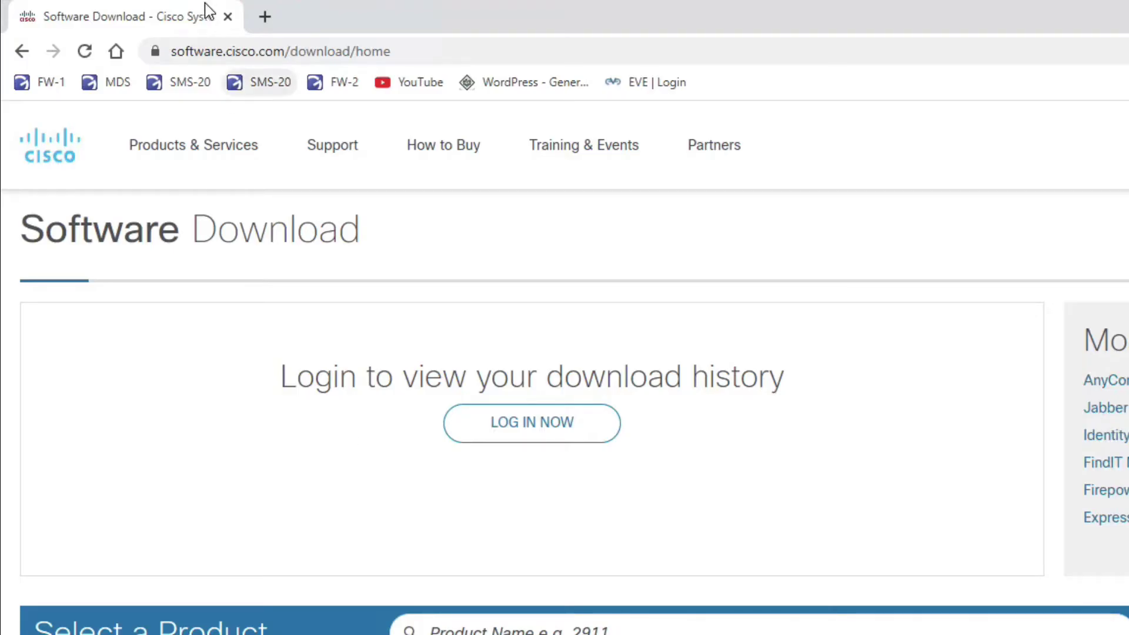
# - Search Cisco products for 'nexus 9000' and pick Nexus 9000v Switch
pyautogui.click(542, 519)
pyautogui.write('nex')
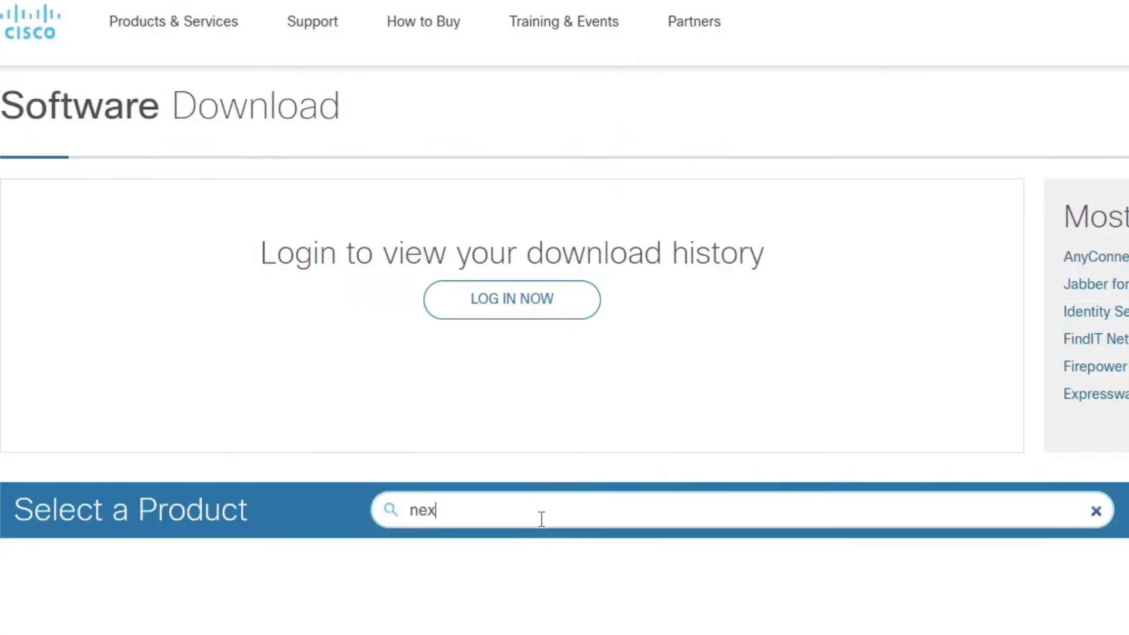
pyautogui.write('us 90')
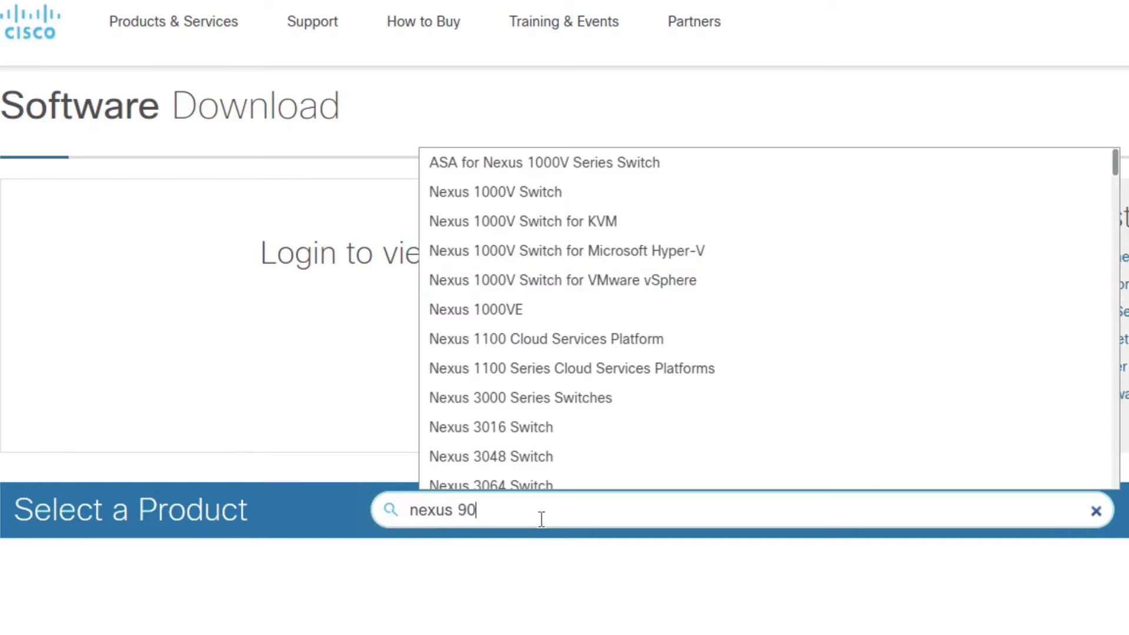
pyautogui.write('00')
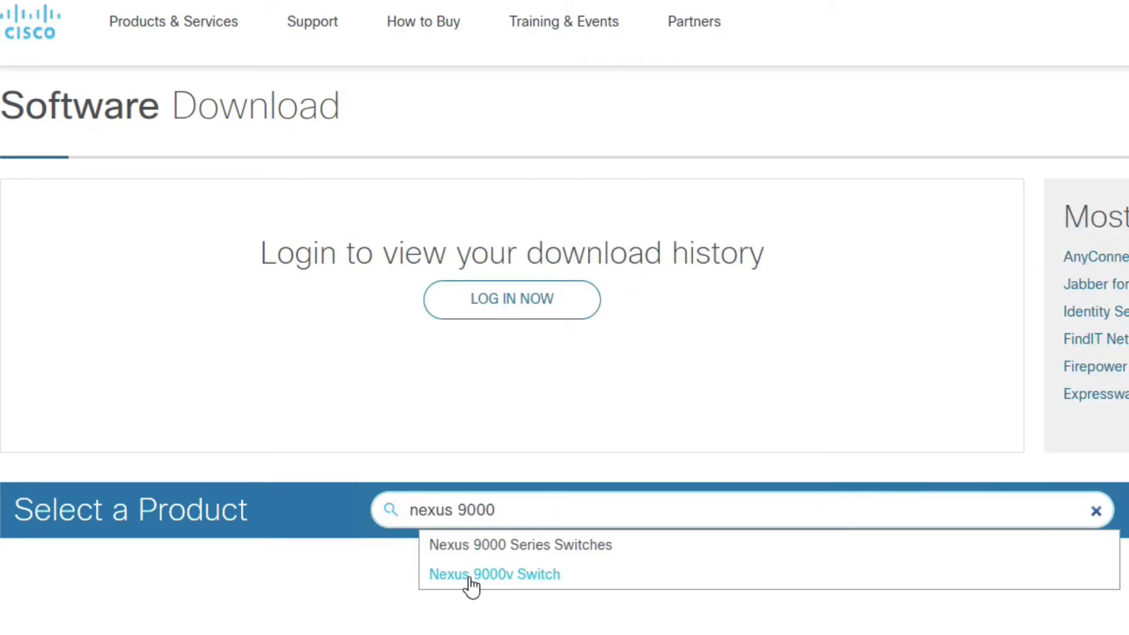
pyautogui.click(547, 576)
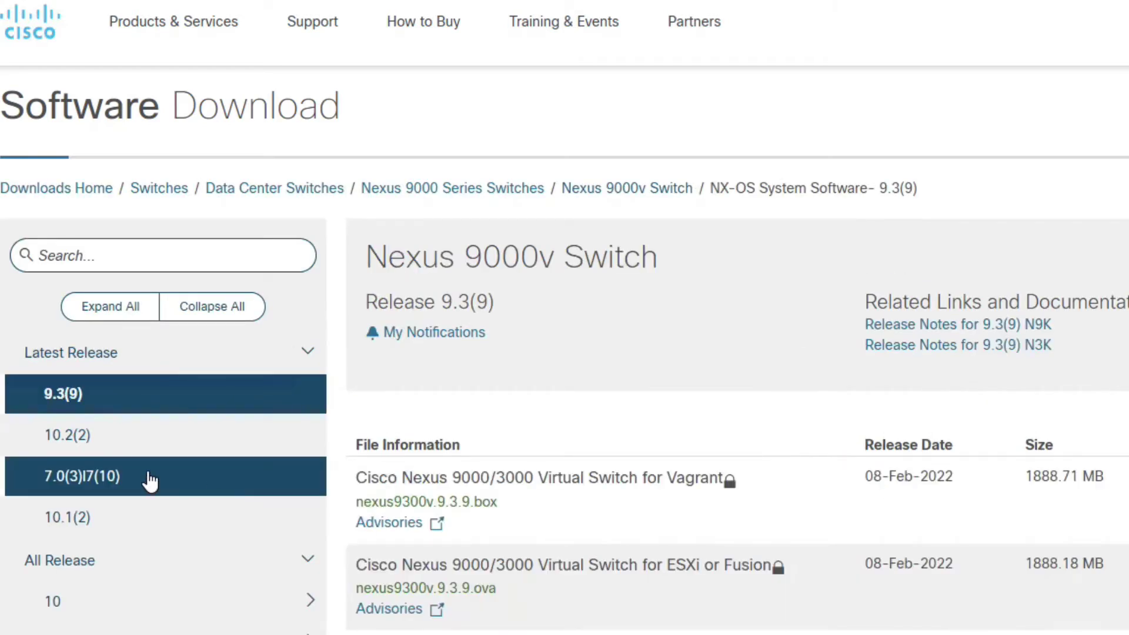
pyautogui.scroll(-2, 151, 481)
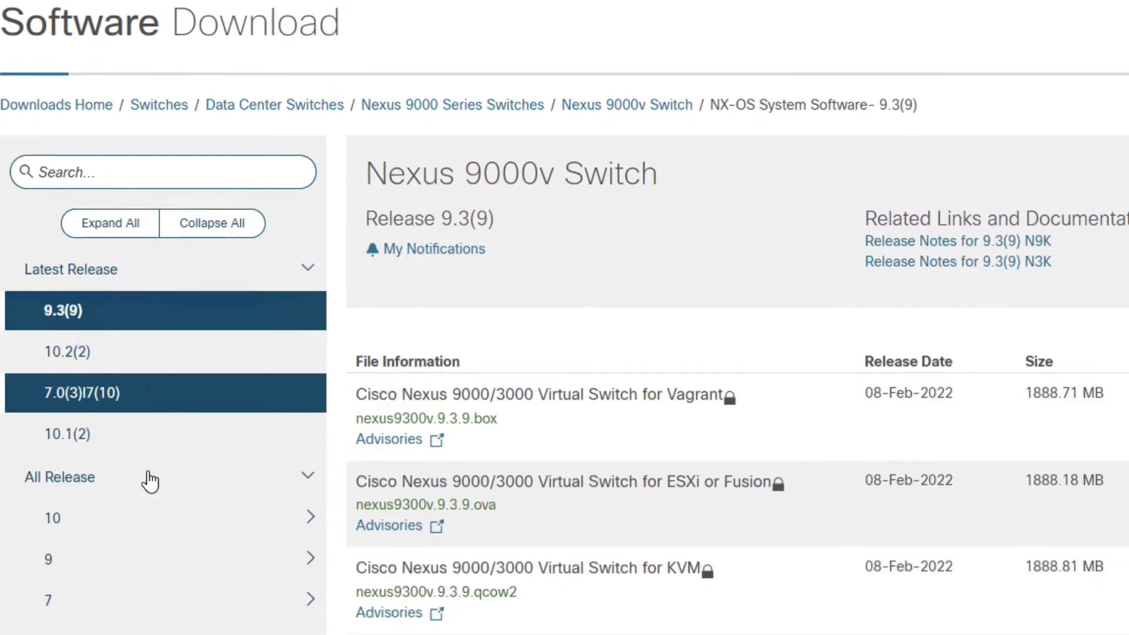
# - Expand All Release 7 > 0 and select release 7.0(3)I7(4)
pyautogui.click(158, 575)
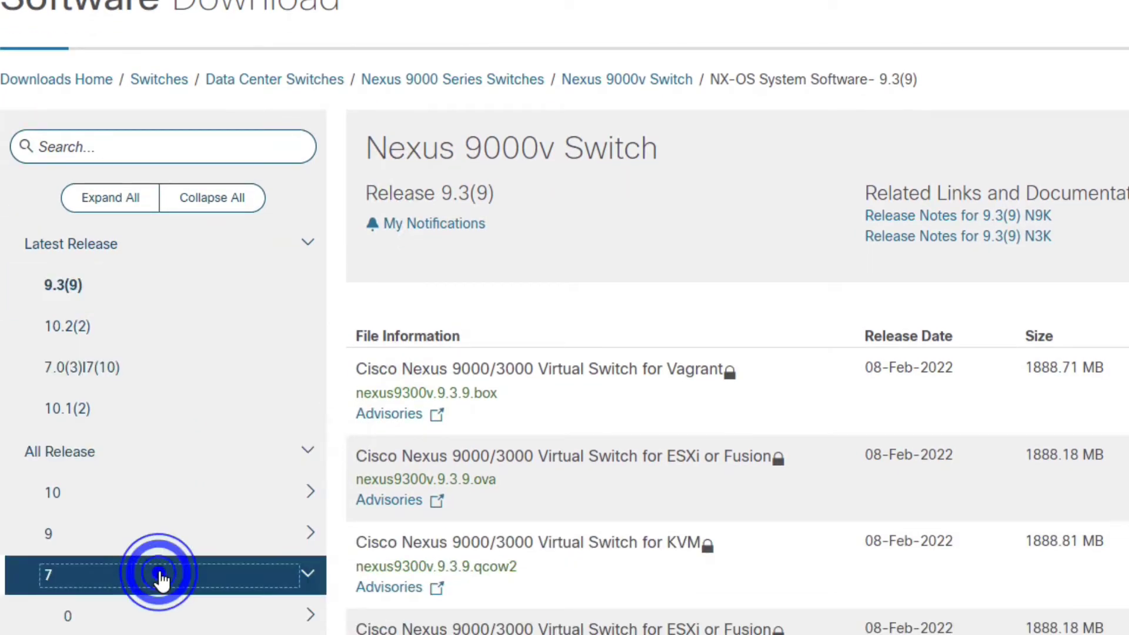
pyautogui.scroll(-2, 157, 578)
pyautogui.click(211, 497)
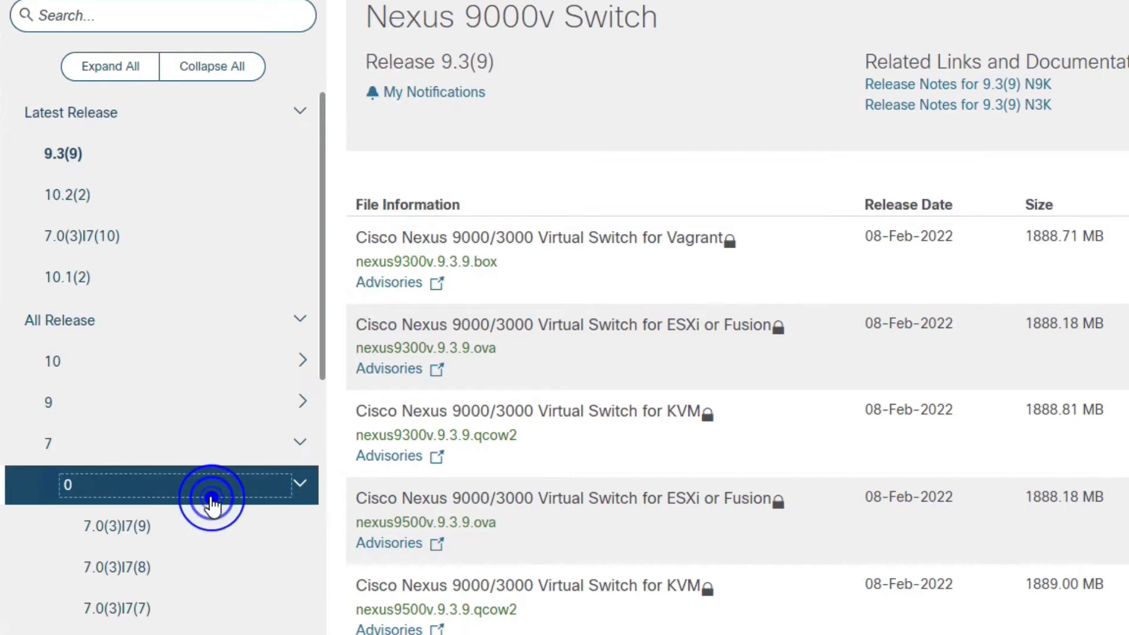
pyautogui.scroll(-5, 212, 503)
pyautogui.click(211, 501)
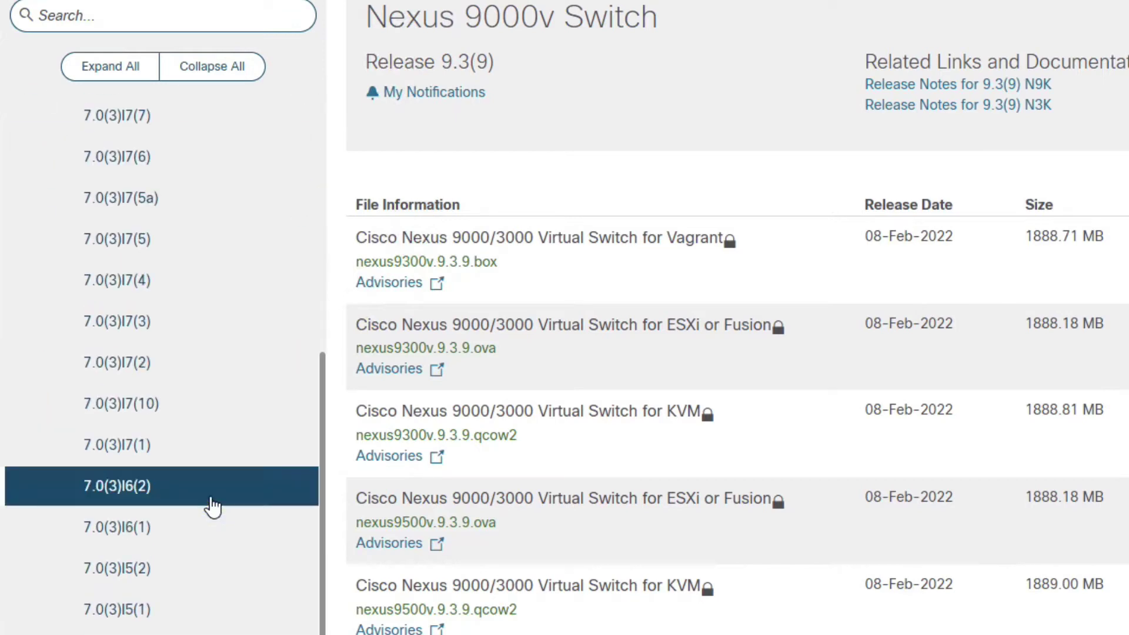
pyautogui.click(164, 282)
pyautogui.scroll(-2, 164, 283)
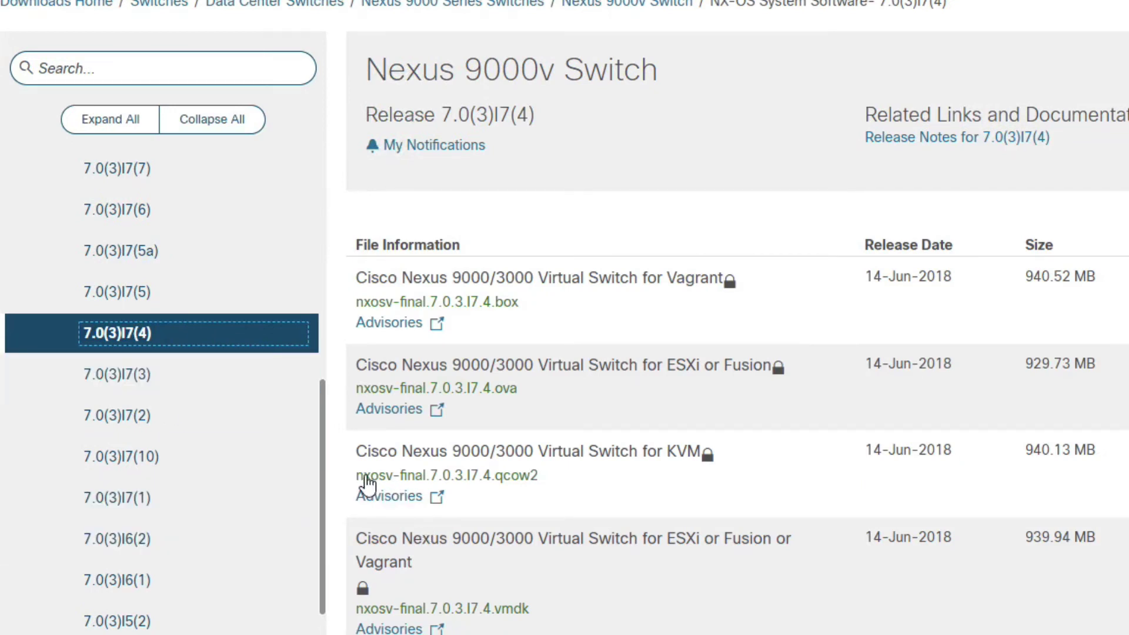
# - Copy the KVM qcow2 filename, then download it and accept the license
pyautogui.moveTo(447, 476)
pyautogui.moveTo(346, 476); pyautogui.dragTo(547, 477)
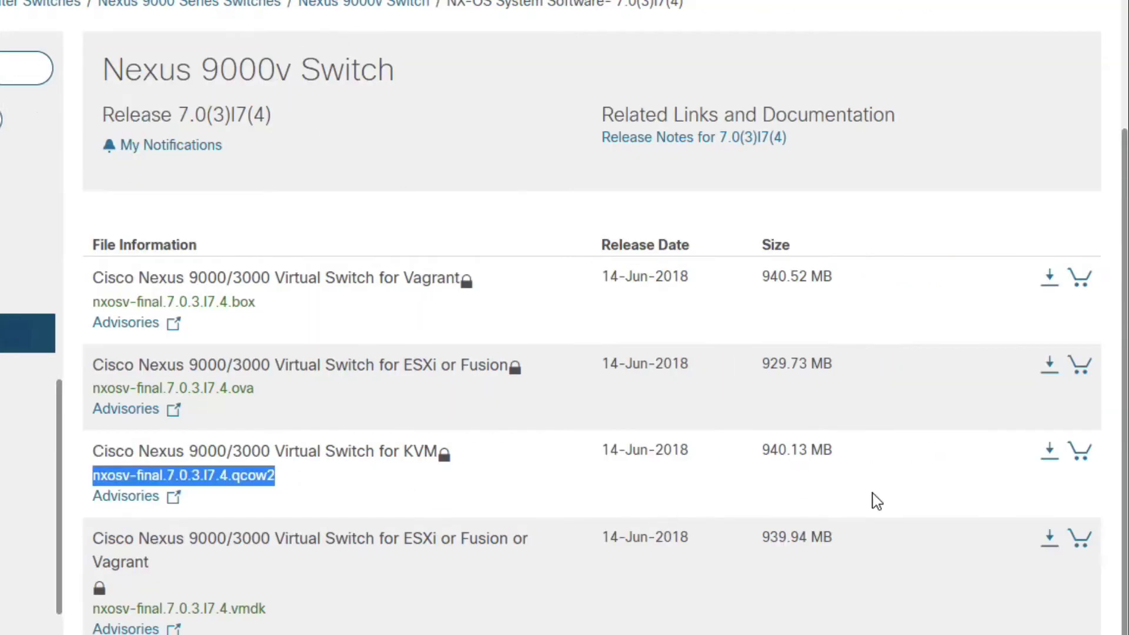
pyautogui.click(1050, 451)
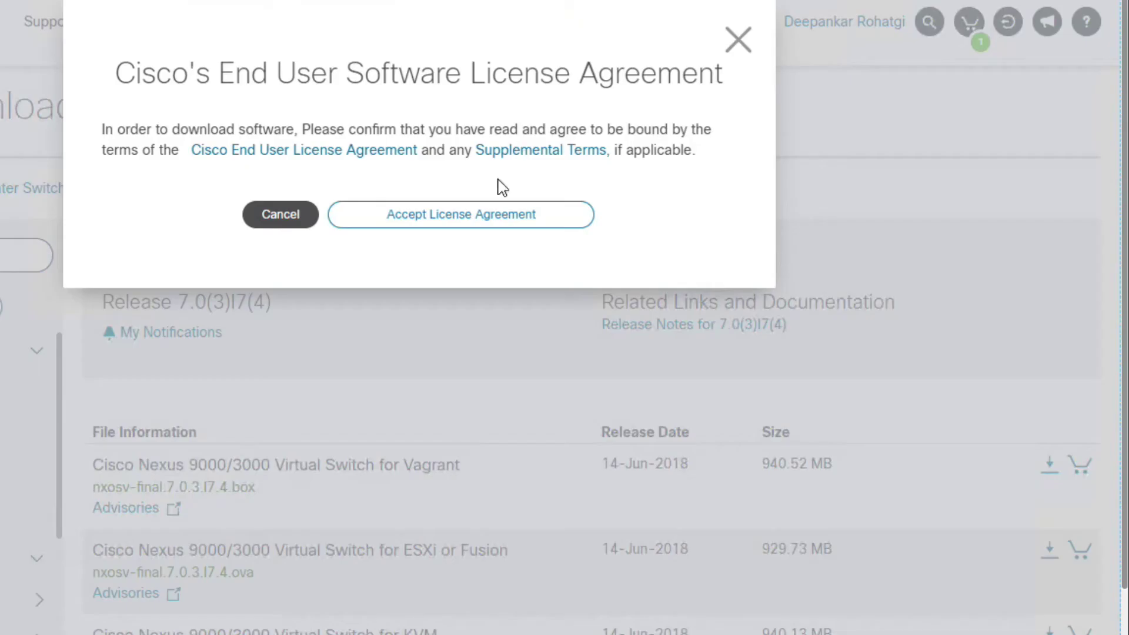
pyautogui.click(483, 217)
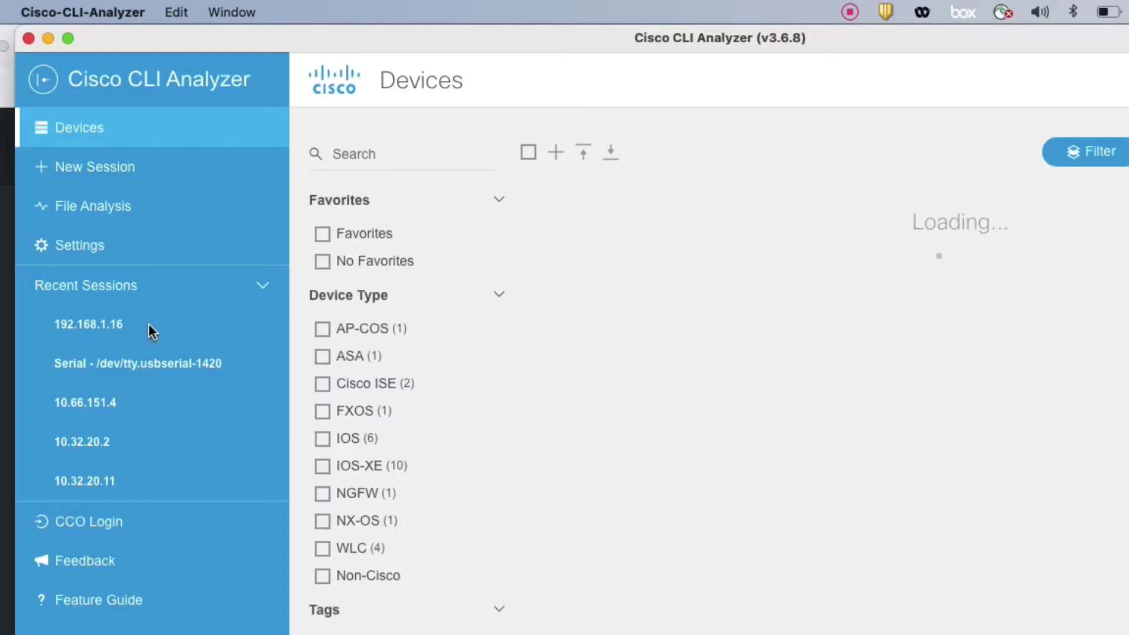
# - Reconnect the saved session to 192.168.1.16 as root and collapse the sidebar
pyautogui.click(149, 324)
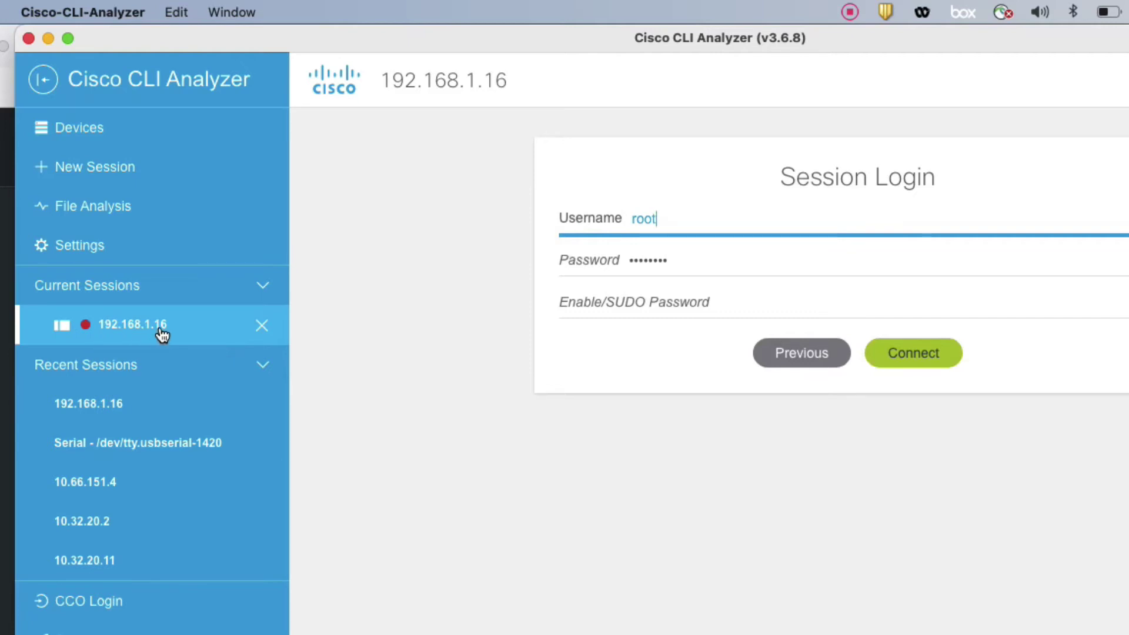
pyautogui.doubleClick(677, 221)
pyautogui.click(912, 357)
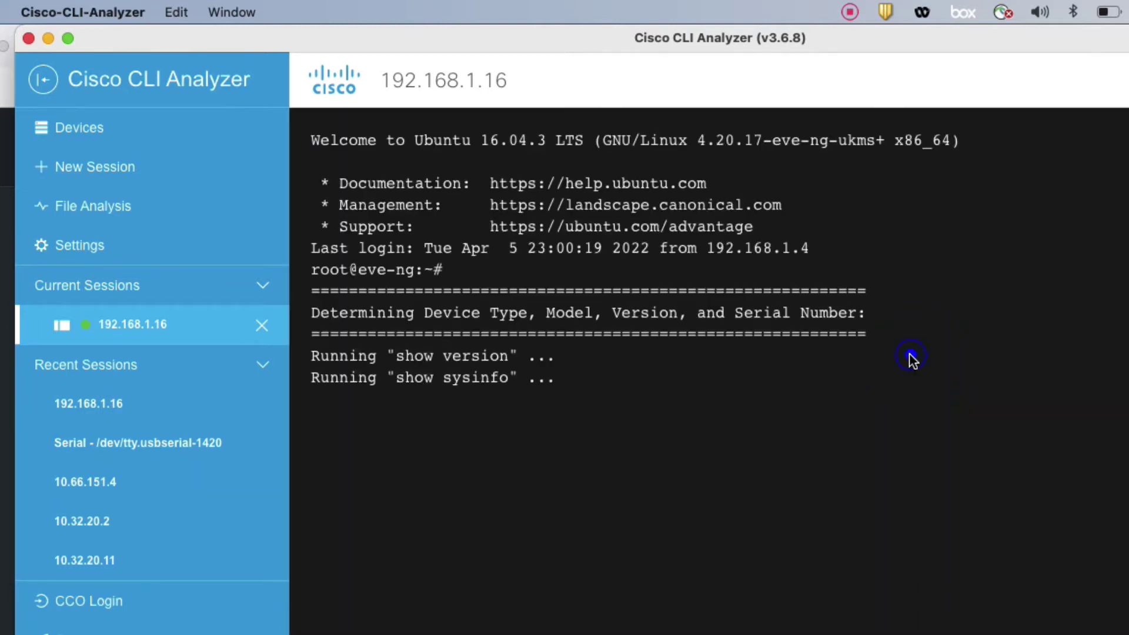
pyautogui.click(43, 86)
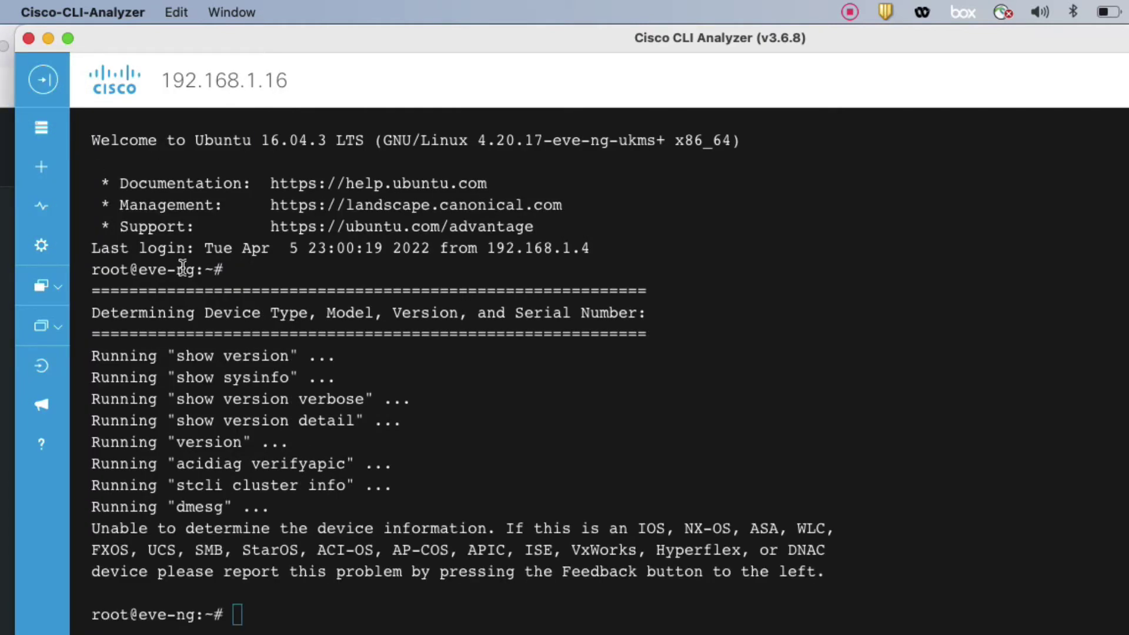
# - Run mkdir for /opt/unetlab/addons/qemu/nxosv9k-7.0.3.I7.4/, pasting the folder name from the note
pyautogui.click(319, 78)
pyautogui.doubleClick(542, 45)
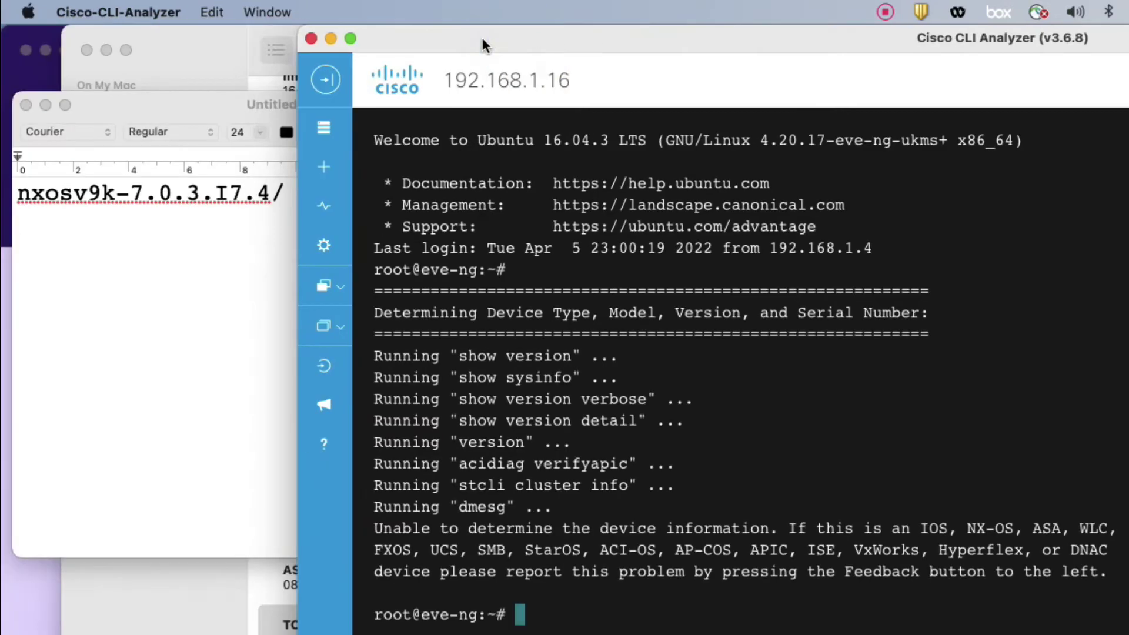
pyautogui.click(279, 192)
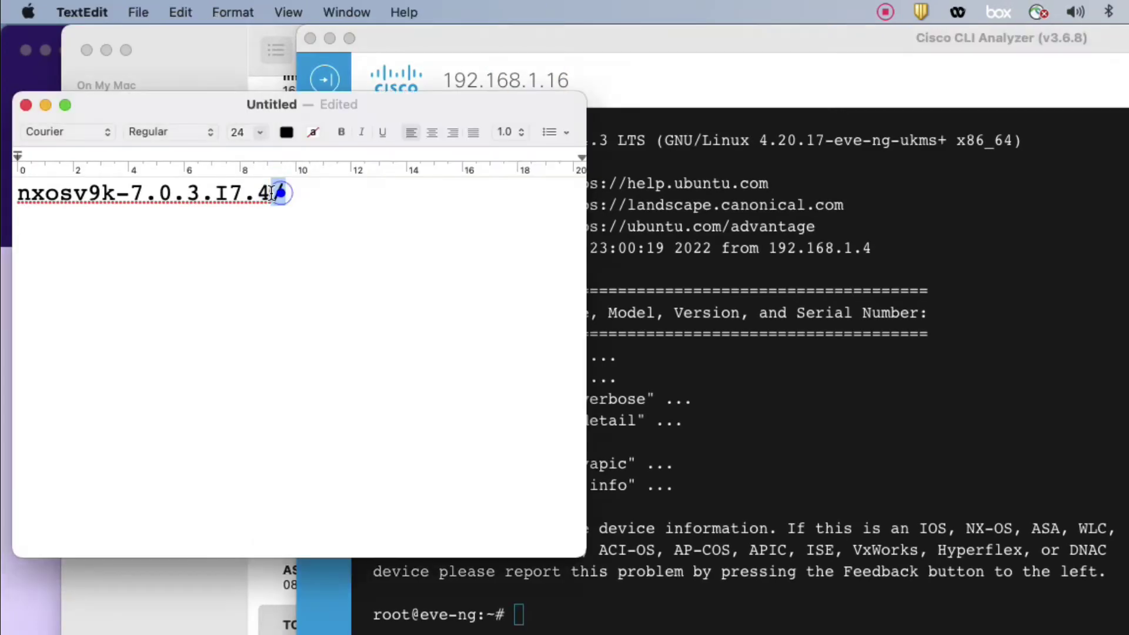
pyautogui.tripleClick(278, 193)
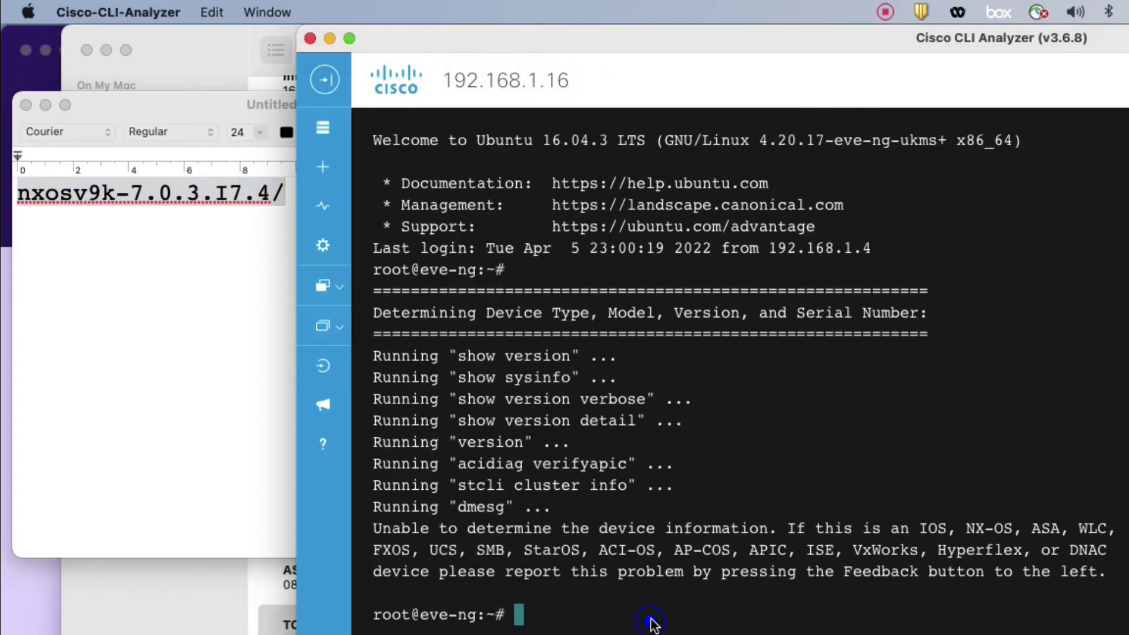
pyautogui.click(640, 628)
pyautogui.write('mkr')
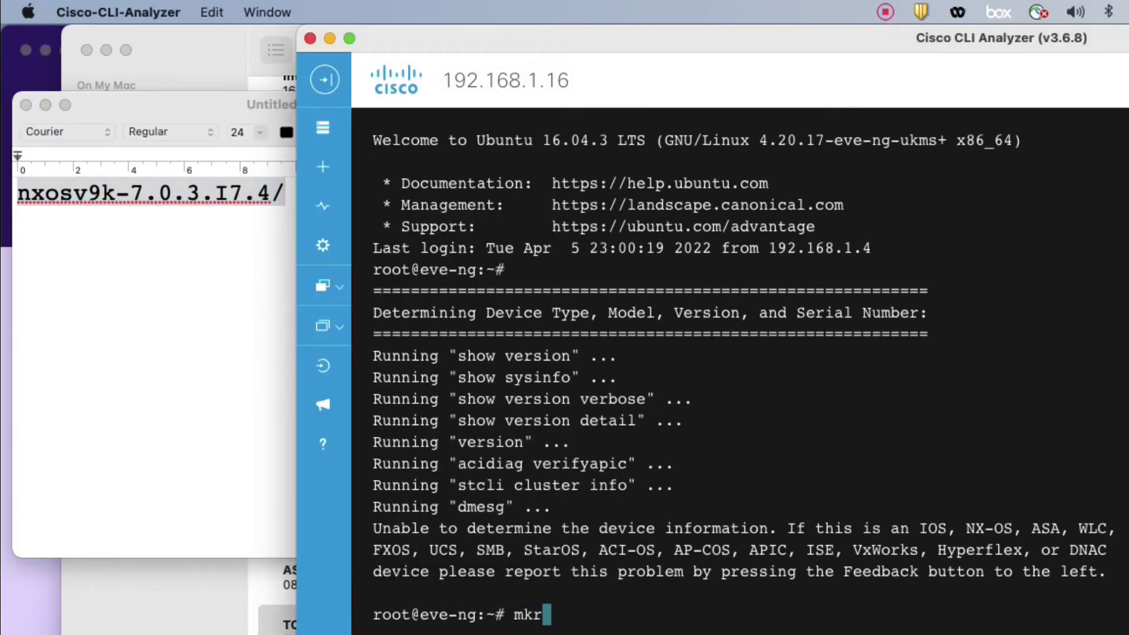
pyautogui.press('BackSpace')
pyautogui.write('dir')
pyautogui.write(' /')
pyautogui.write('opt/')
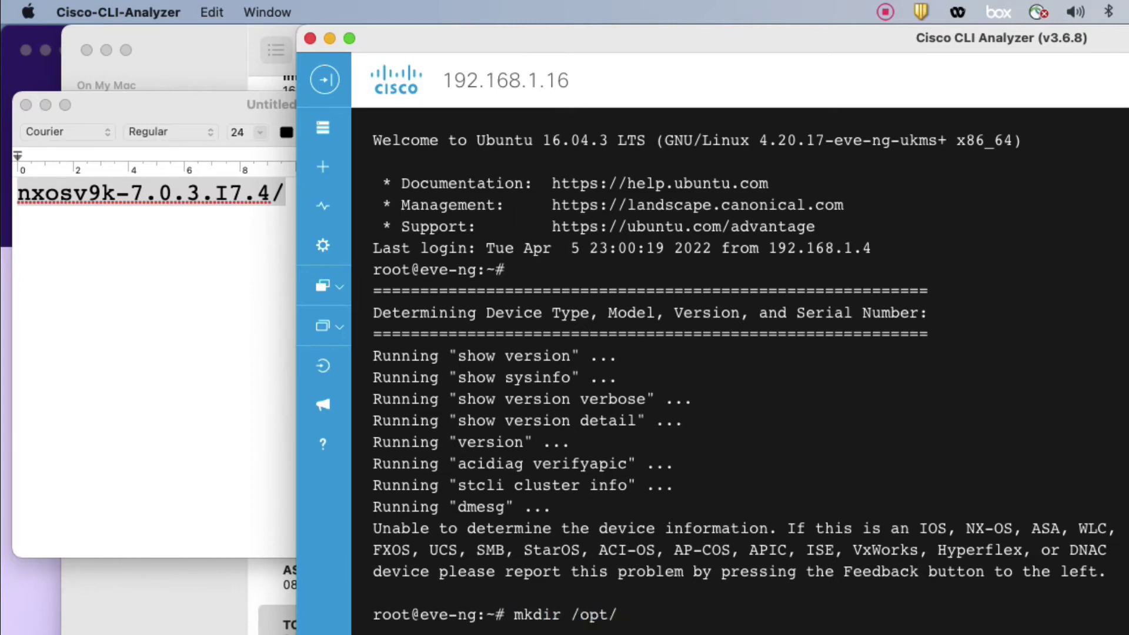
pyautogui.write('unetlab/ad')
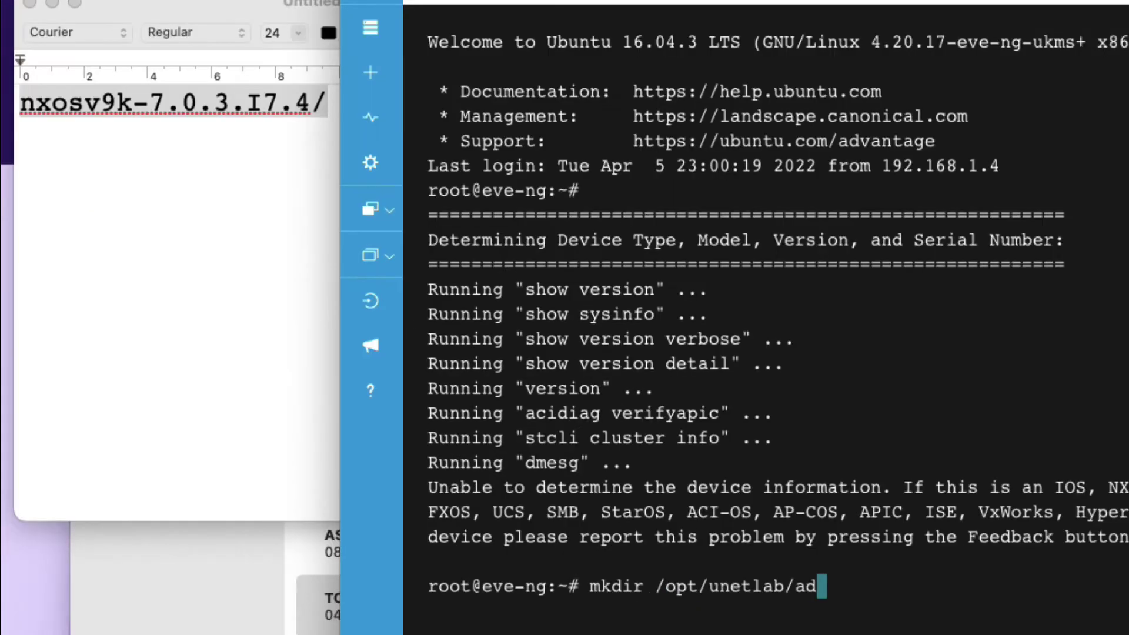
pyautogui.write('dons/')
pyautogui.write('q')
pyautogui.press('BackSpace')
pyautogui.write('qemu/')
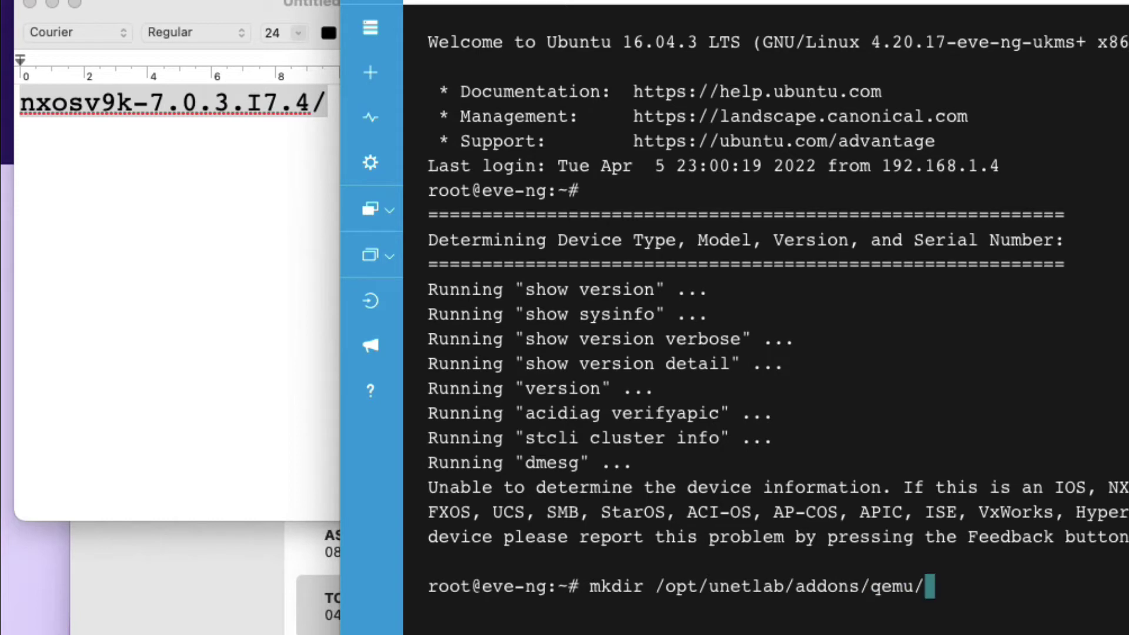
pyautogui.tripleClick(265, 106)
pyautogui.rightClick(299, 103)
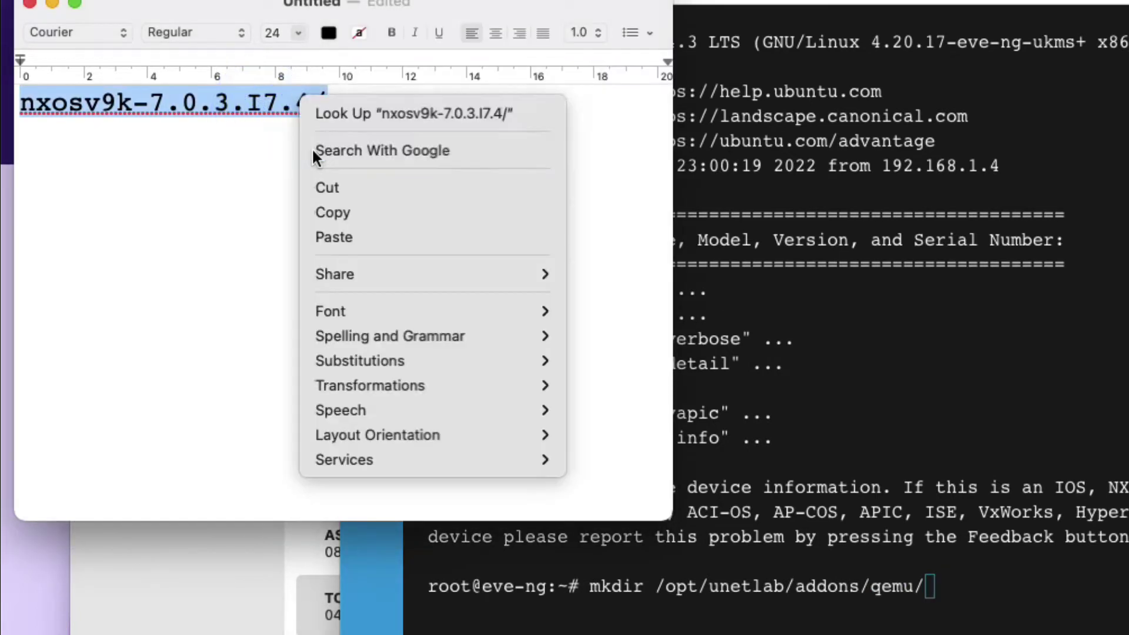
pyautogui.click(329, 212)
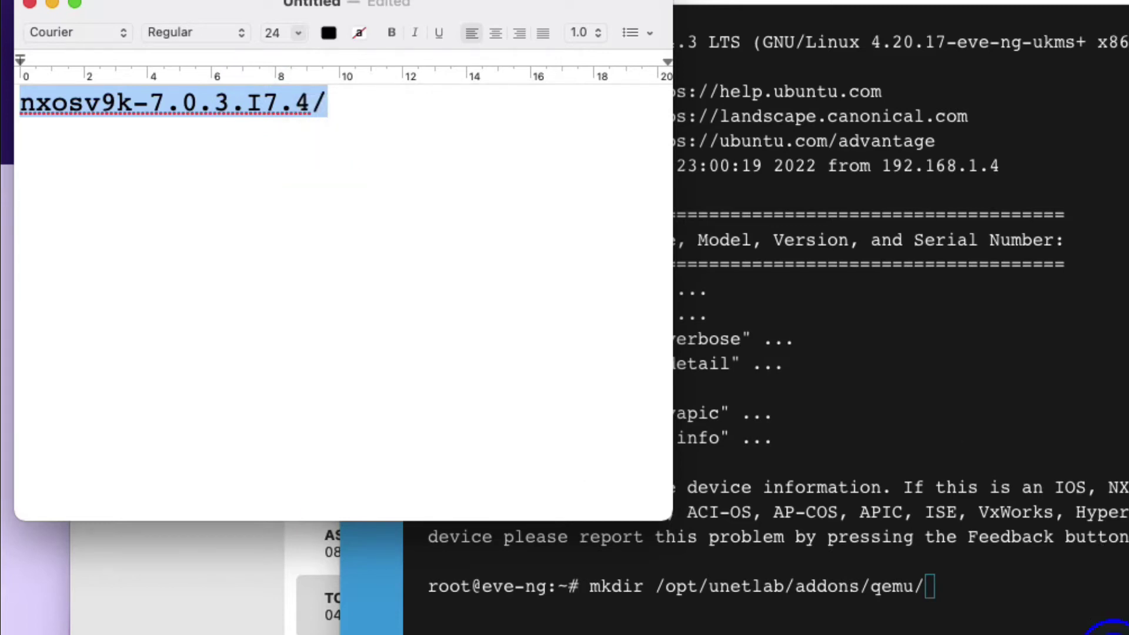
pyautogui.write('nxosv9k-7.0.3.I7.4/')
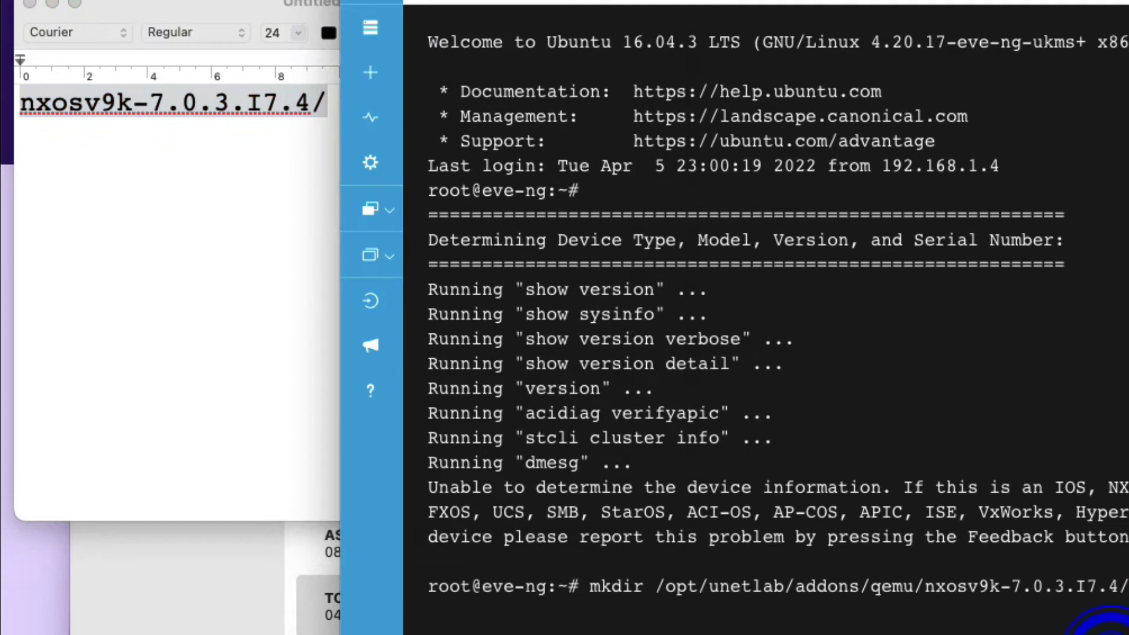
pyautogui.press('Return')
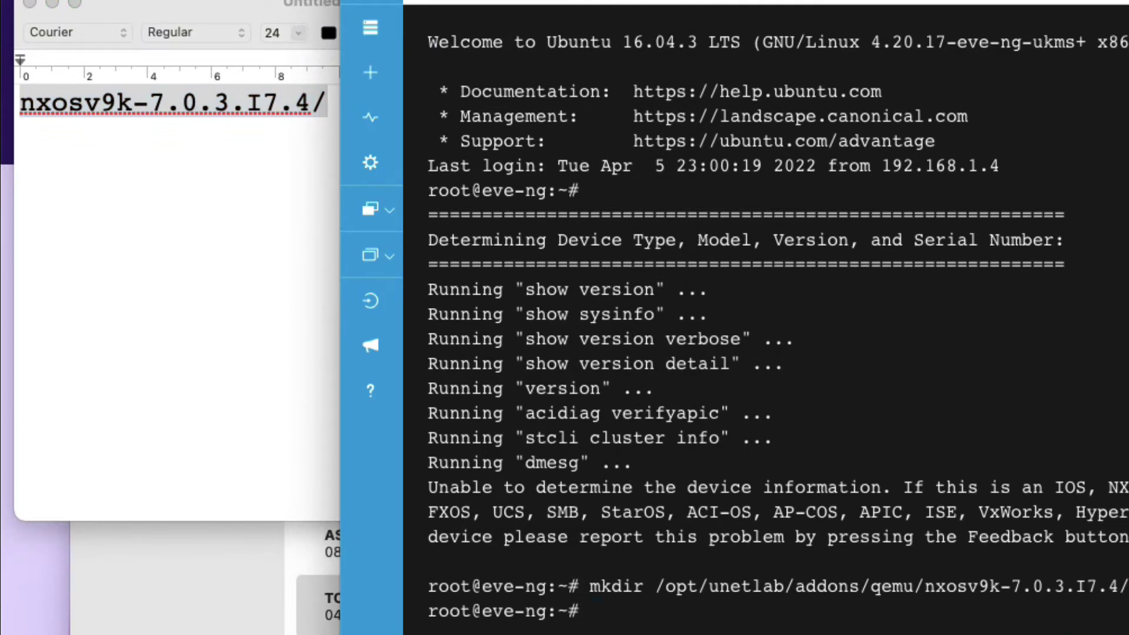
pyautogui.write('cd')
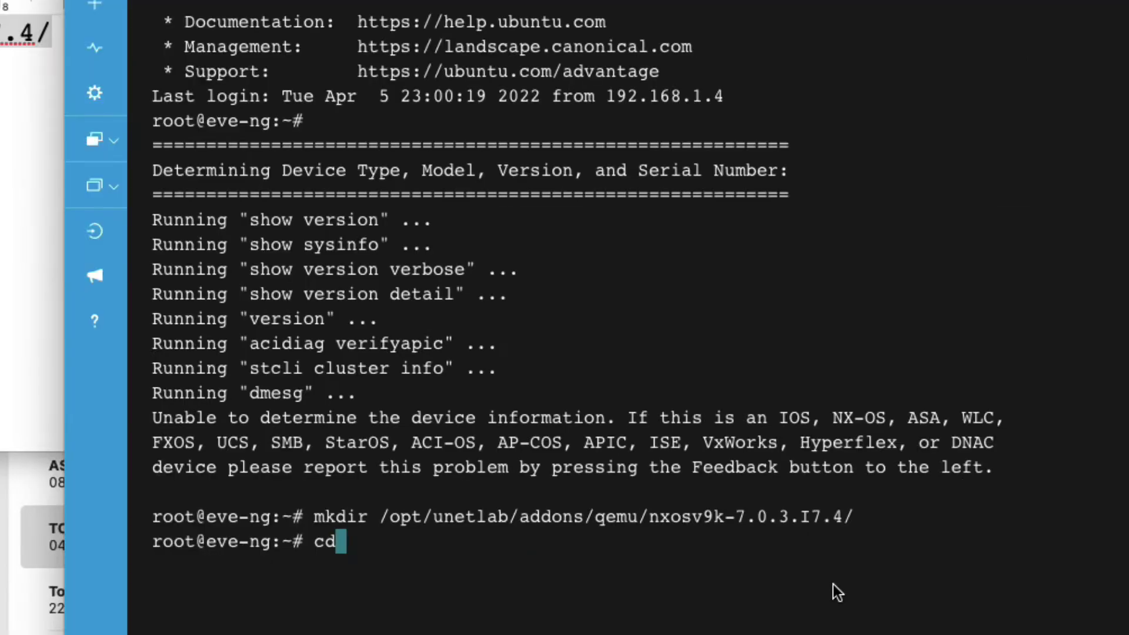
pyautogui.write(' /')
pyautogui.write('opt/')
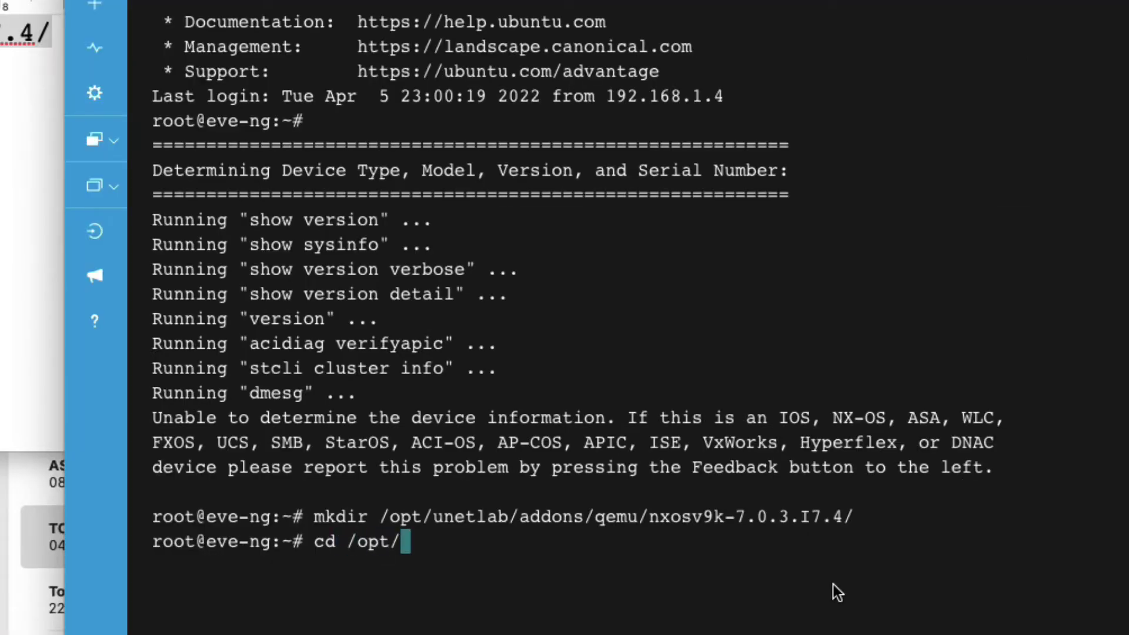
pyautogui.write('unetlab/a')
# - Change into /opt/unetlab/addons/qemu/nxosv9k-7.0.3.I7.4 using Tab completion and list it
pyautogui.press('Tab')
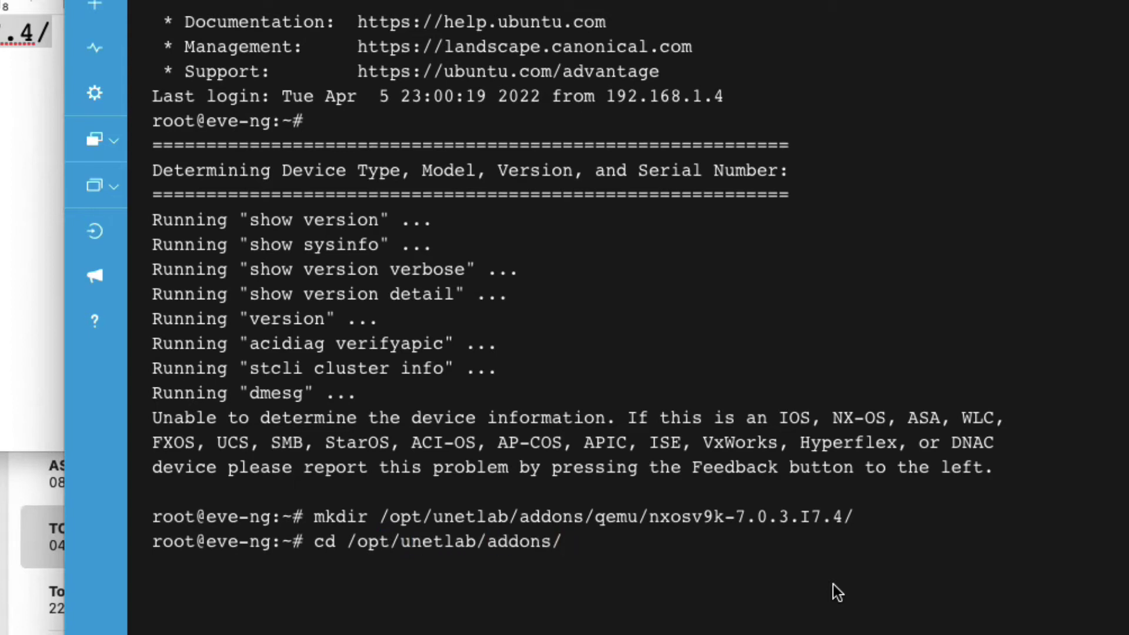
pyautogui.write('q')
pyautogui.press('Tab')
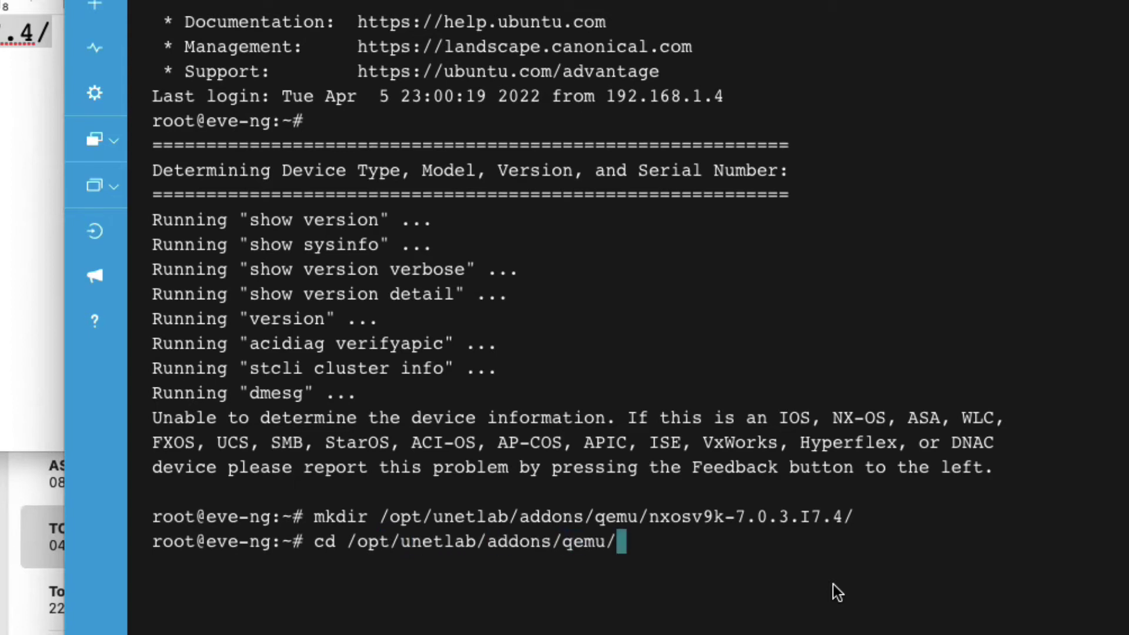
pyautogui.press('Tab')
pyautogui.press('Return')
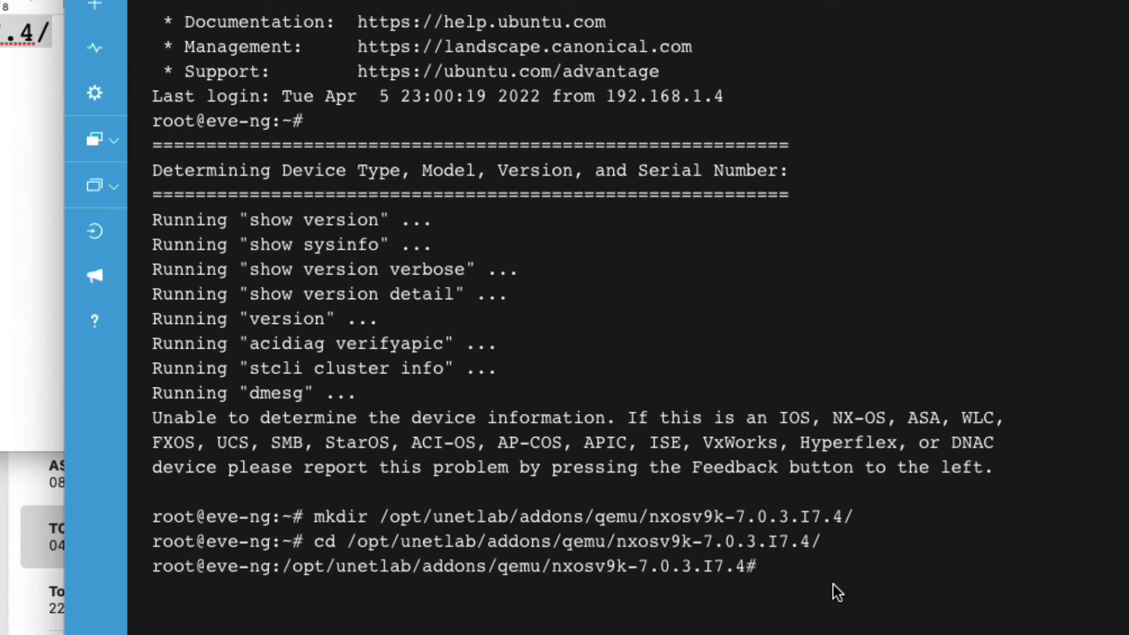
pyautogui.press('Return')
pyautogui.press('Return')
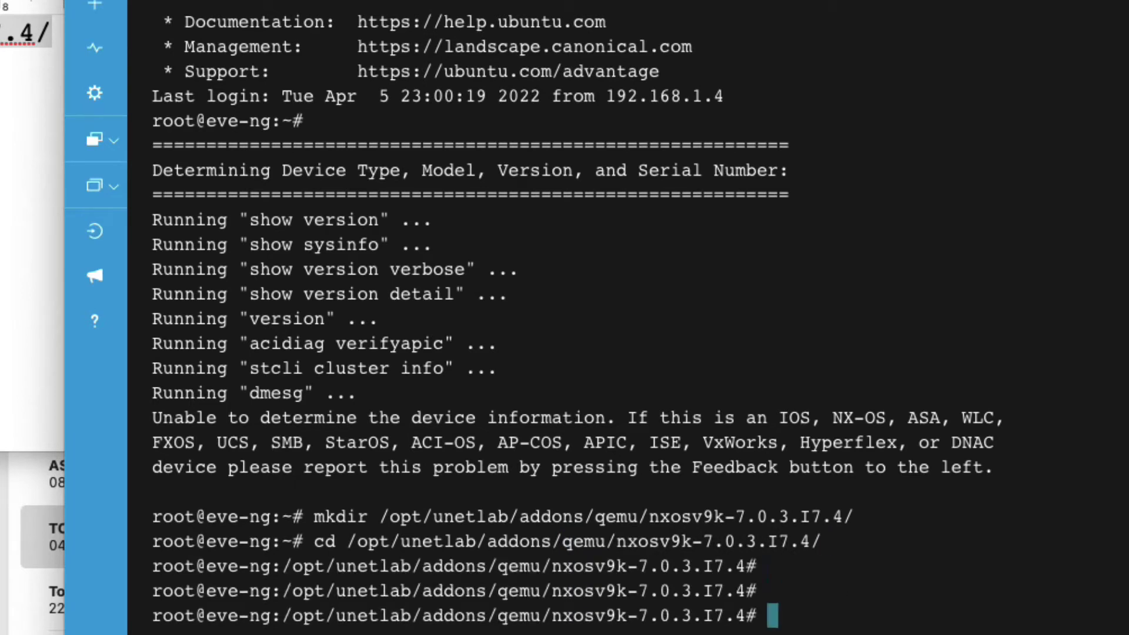
pyautogui.write('l')
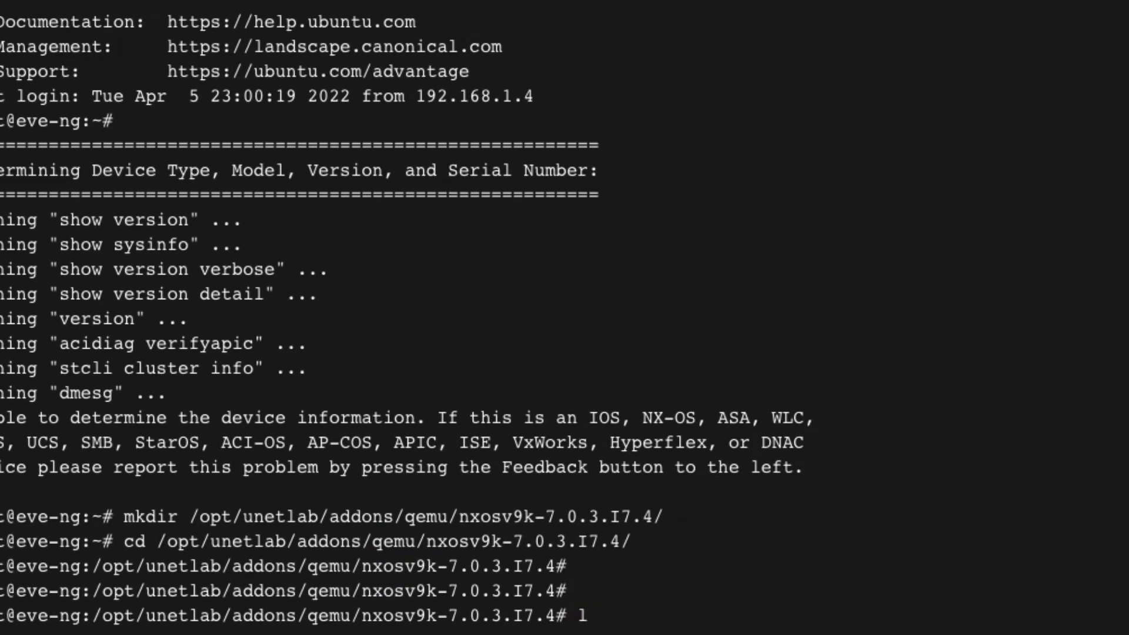
pyautogui.write('s')
pyautogui.press('Return')
# - Copy the nxosv9k-7.0.3.I7.4 folder name from the shell prompt
pyautogui.click(362, 617)
pyautogui.moveTo(361, 617); pyautogui.dragTo(553, 611)
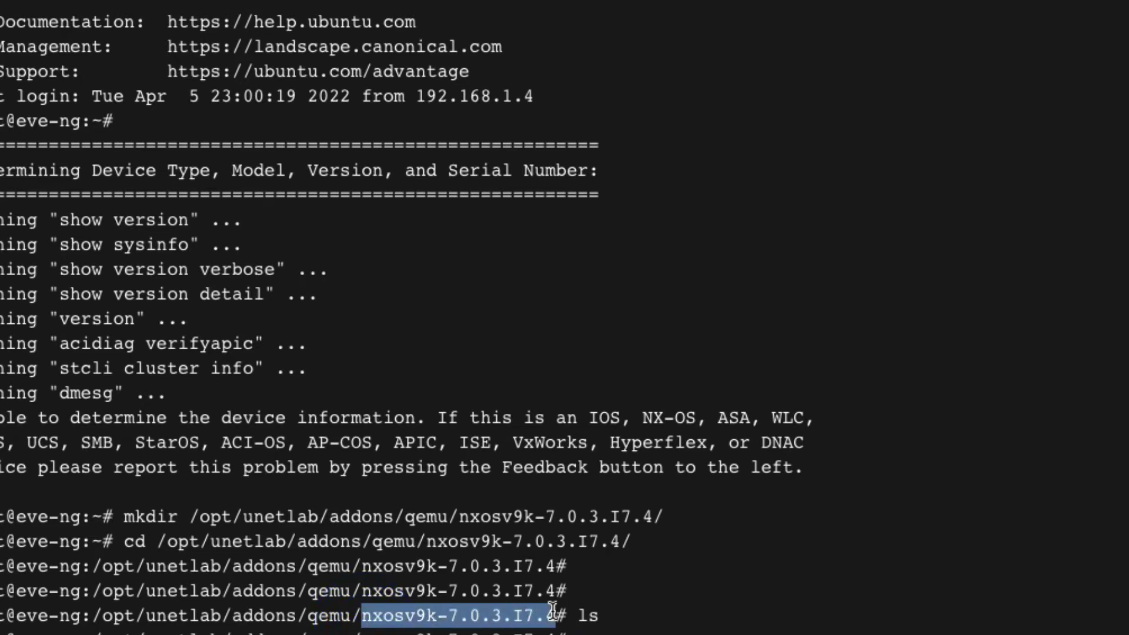
pyautogui.hotkey('ctrl', 'c')
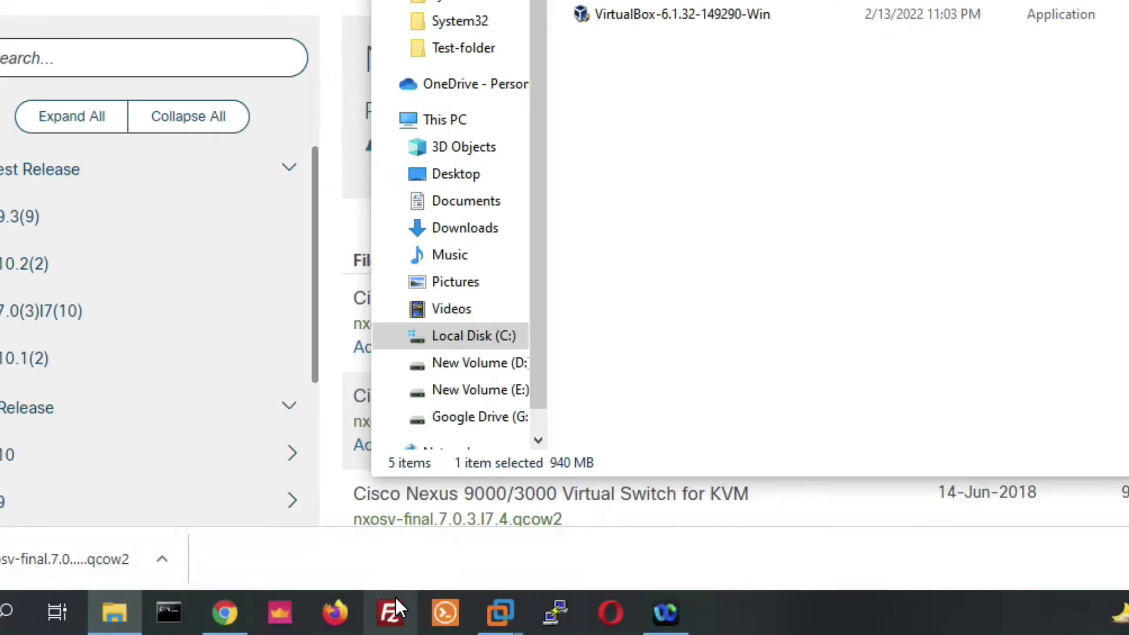
# - Launch FileZilla, dismiss the update notice, and Quickconnect to 192.168.1.16 as root
pyautogui.click(395, 600)
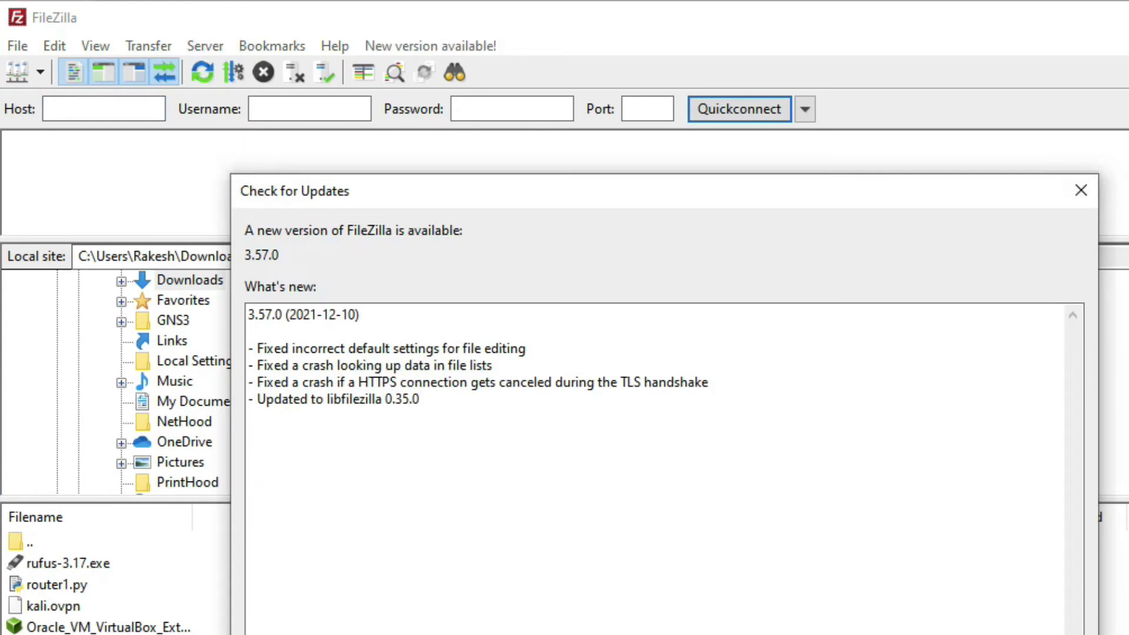
pyautogui.press('Escape')
pyautogui.click(144, 105)
pyautogui.write('192.168.1.16')
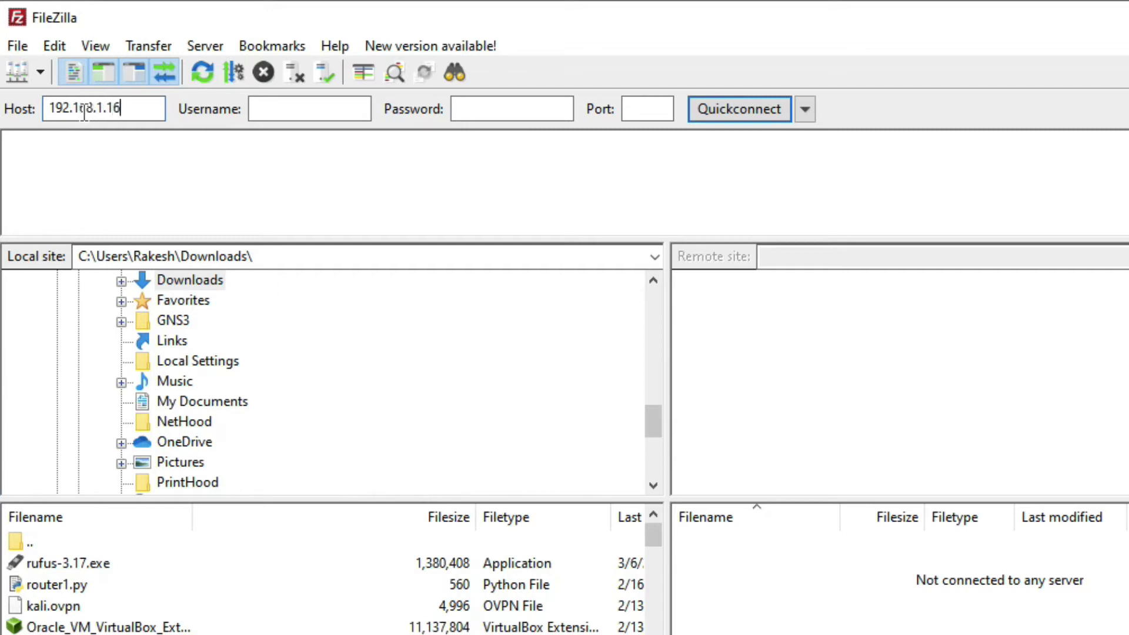
pyautogui.click(293, 106)
pyautogui.write('root')
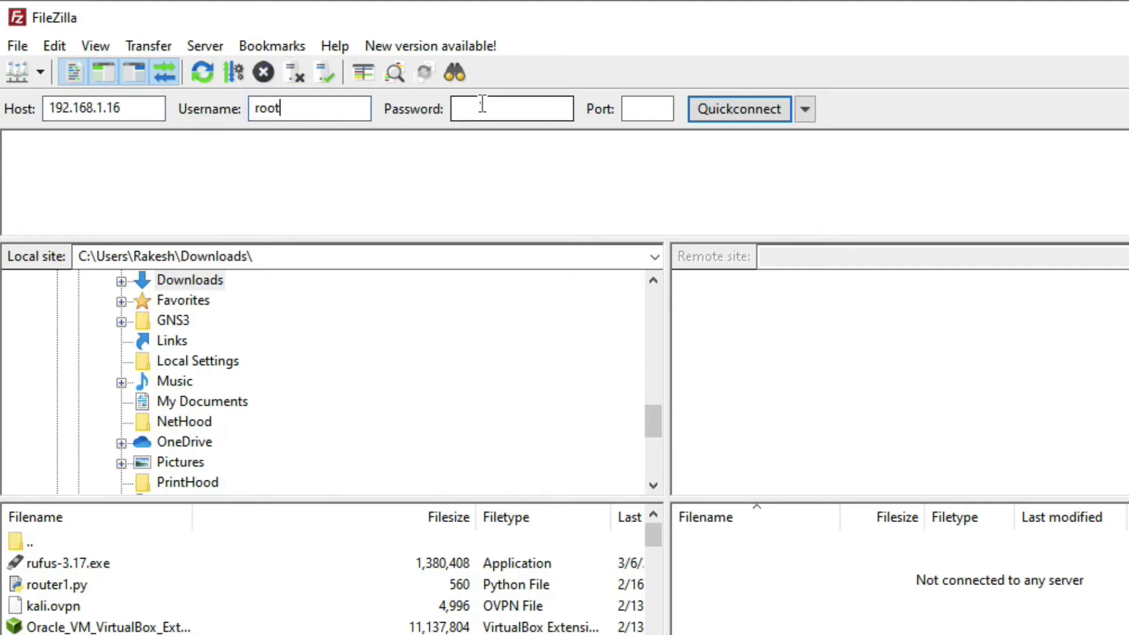
pyautogui.click(480, 106)
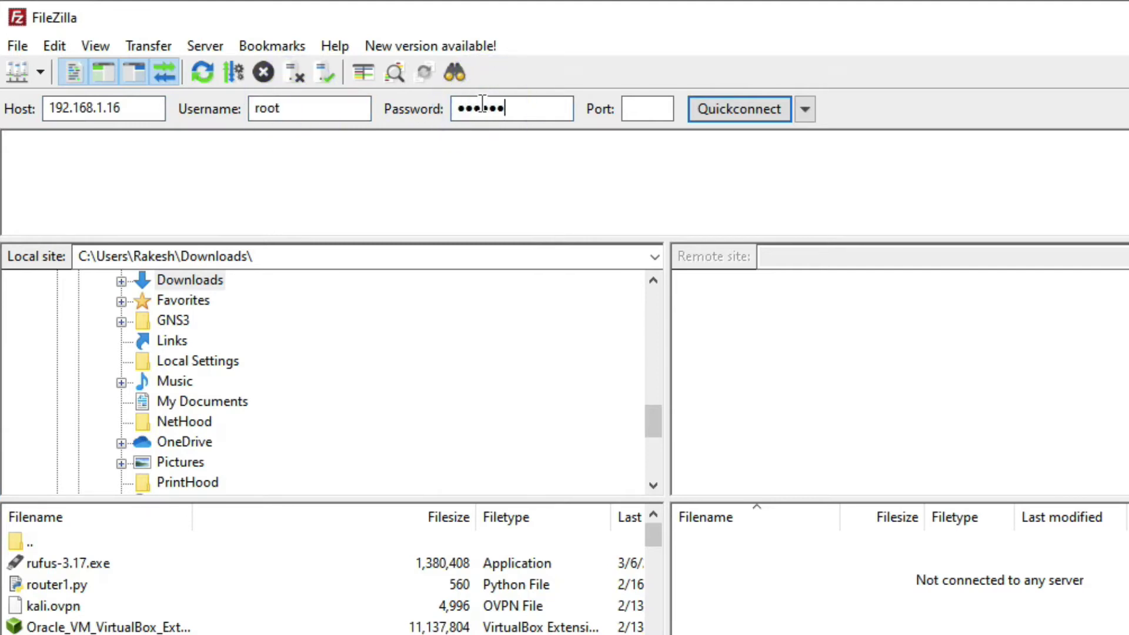
pyautogui.press('Return')
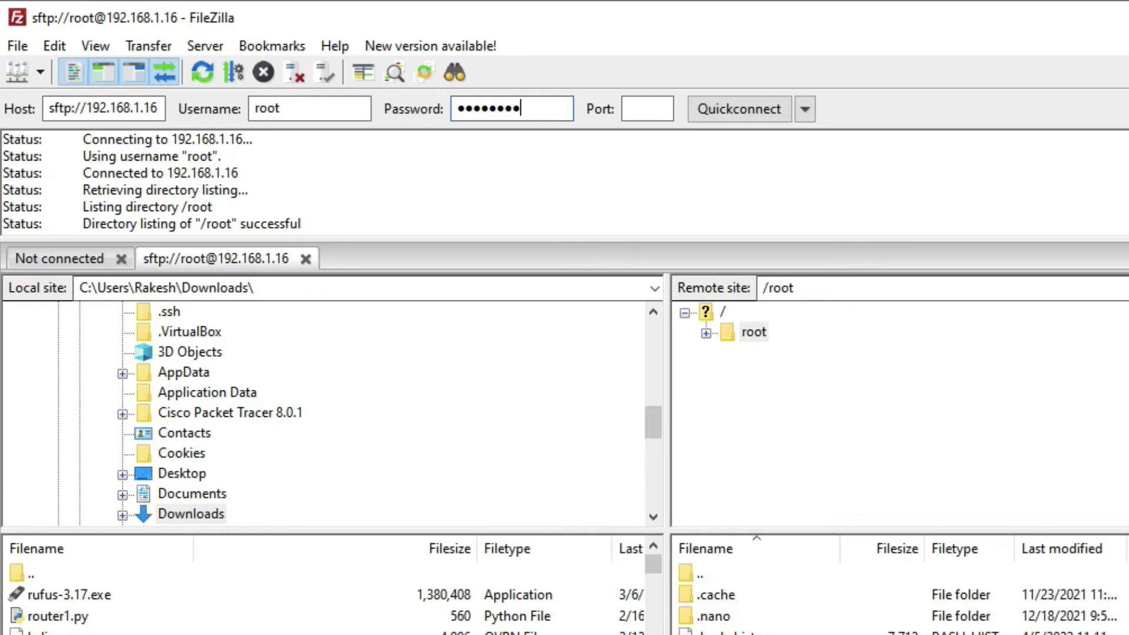
# - Select the local qcow2 image and browse the server tree to /opt
pyautogui.click(76, 597)
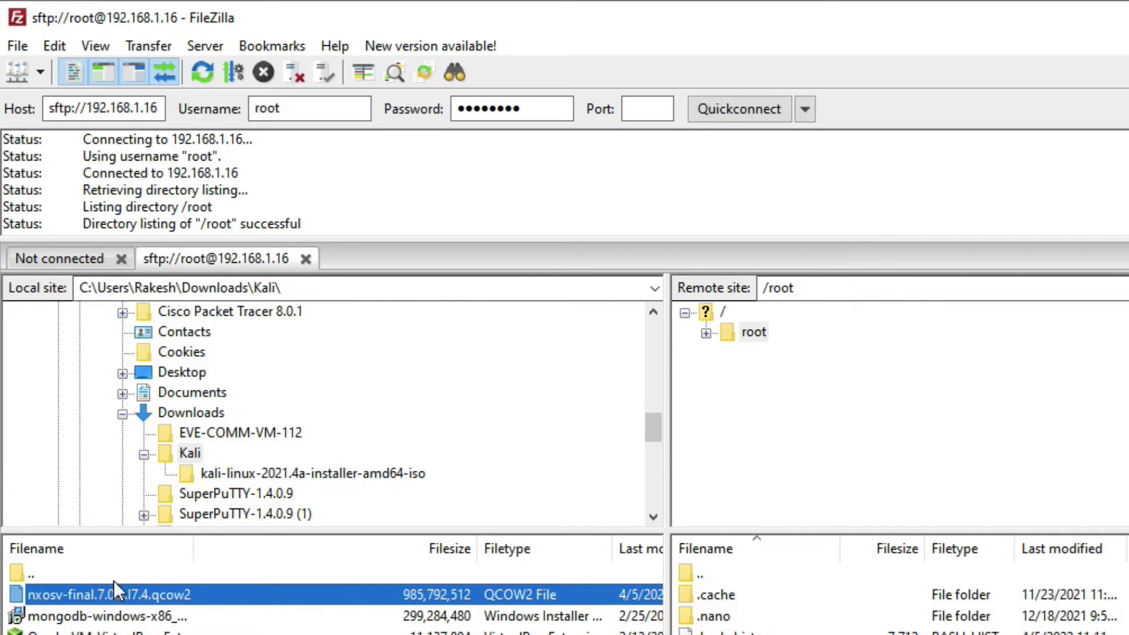
pyautogui.click(706, 333)
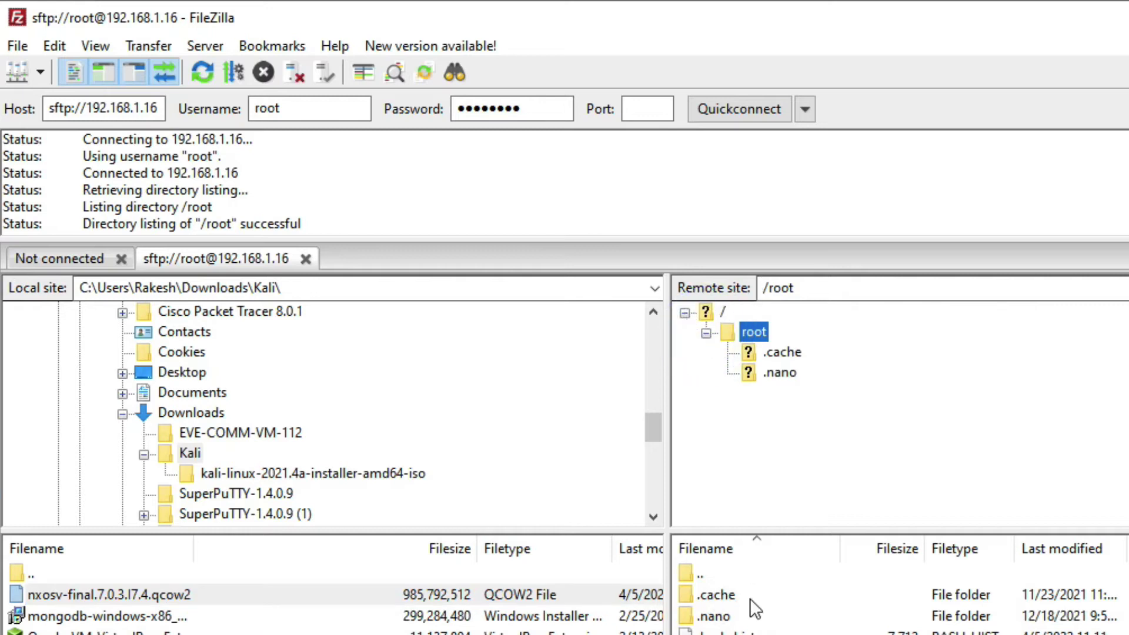
pyautogui.doubleClick(719, 572)
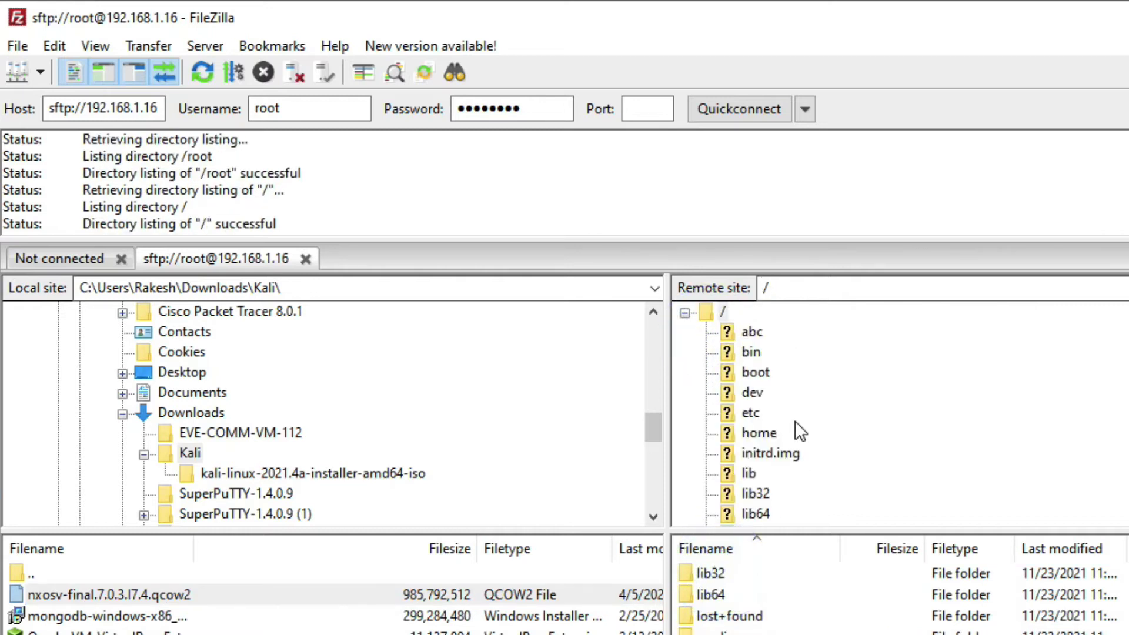
pyautogui.scroll(-1, 784, 504)
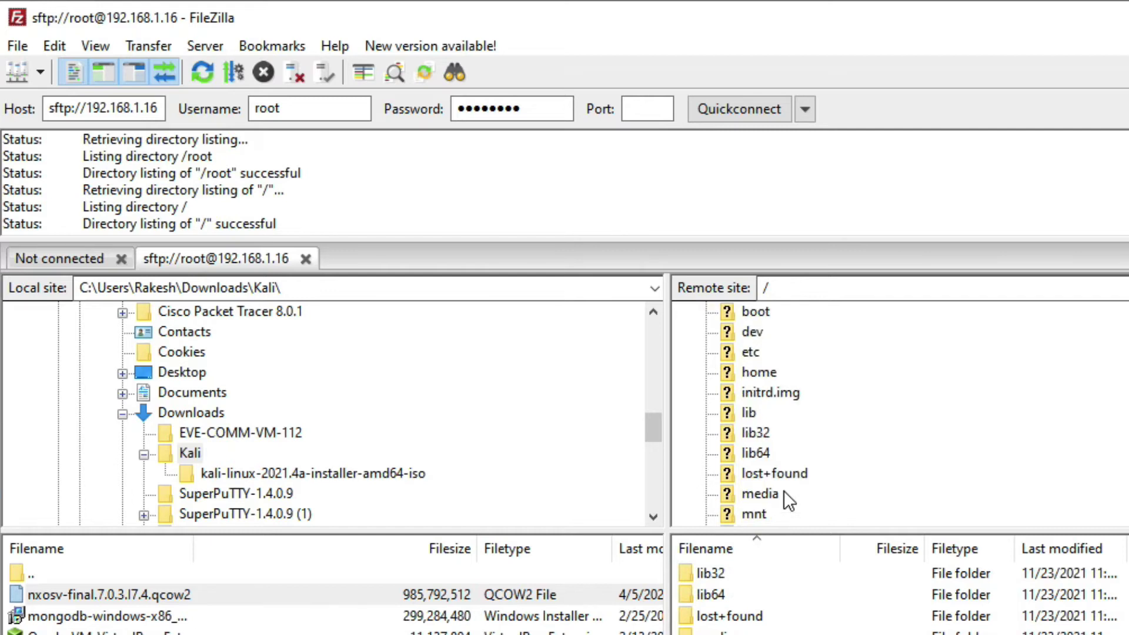
pyautogui.scroll(-4, 785, 497)
pyautogui.click(748, 208)
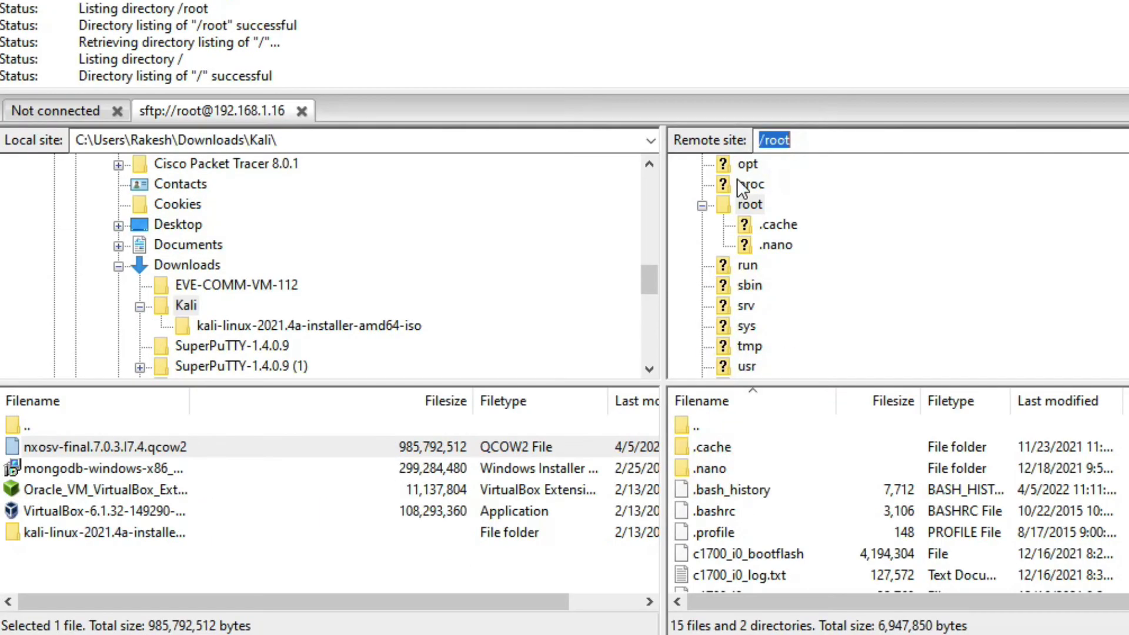
pyautogui.click(748, 165)
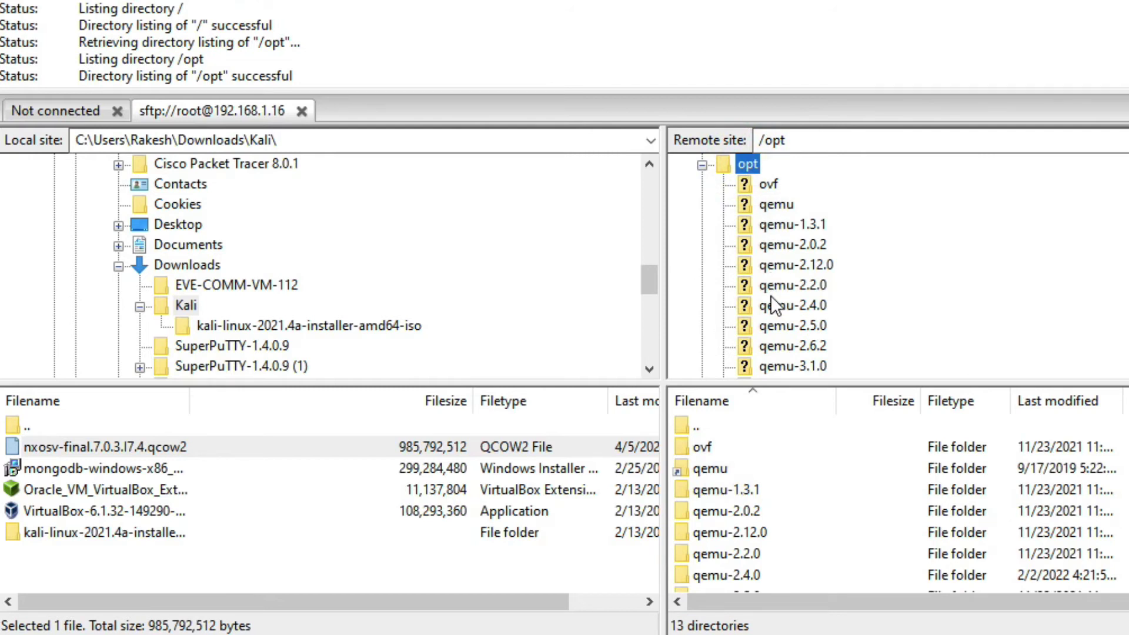
pyautogui.scroll(-4, 771, 305)
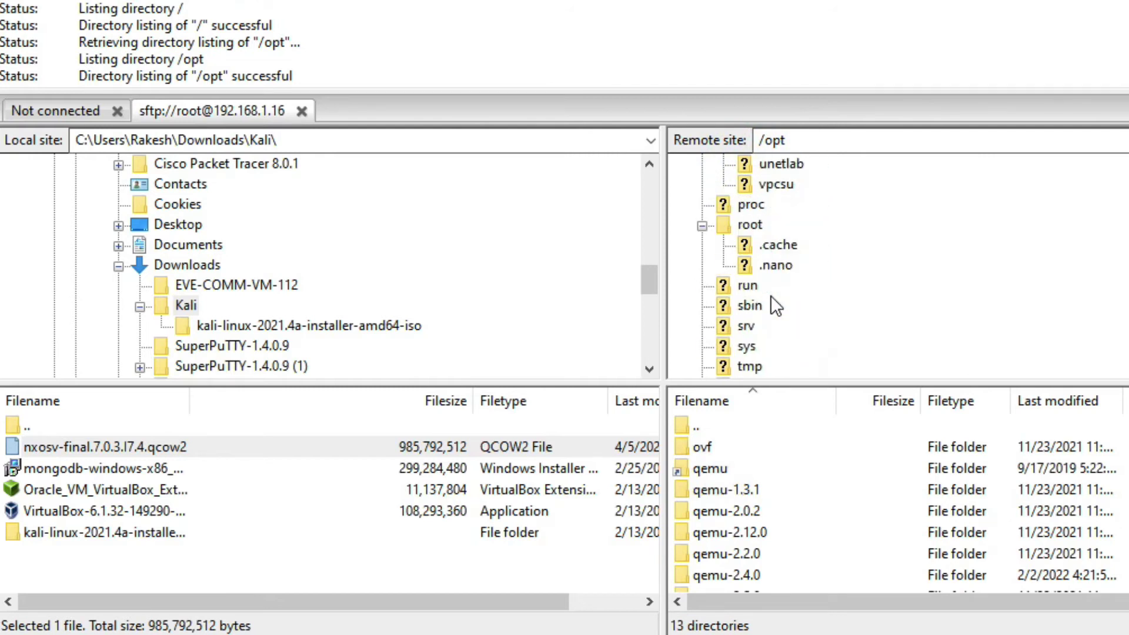
# - Drag the image into unetlab/addons/qemu/nxosv9k-7.0.3.I7.4 on the server
pyautogui.click(780, 163)
pyautogui.click(788, 189)
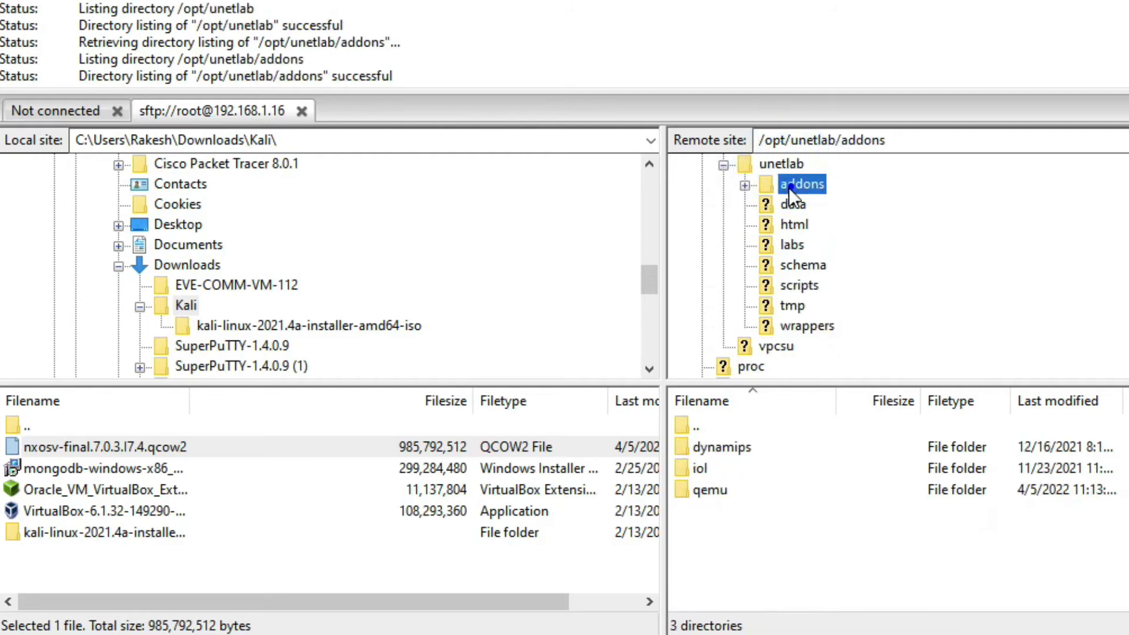
pyautogui.click(806, 241)
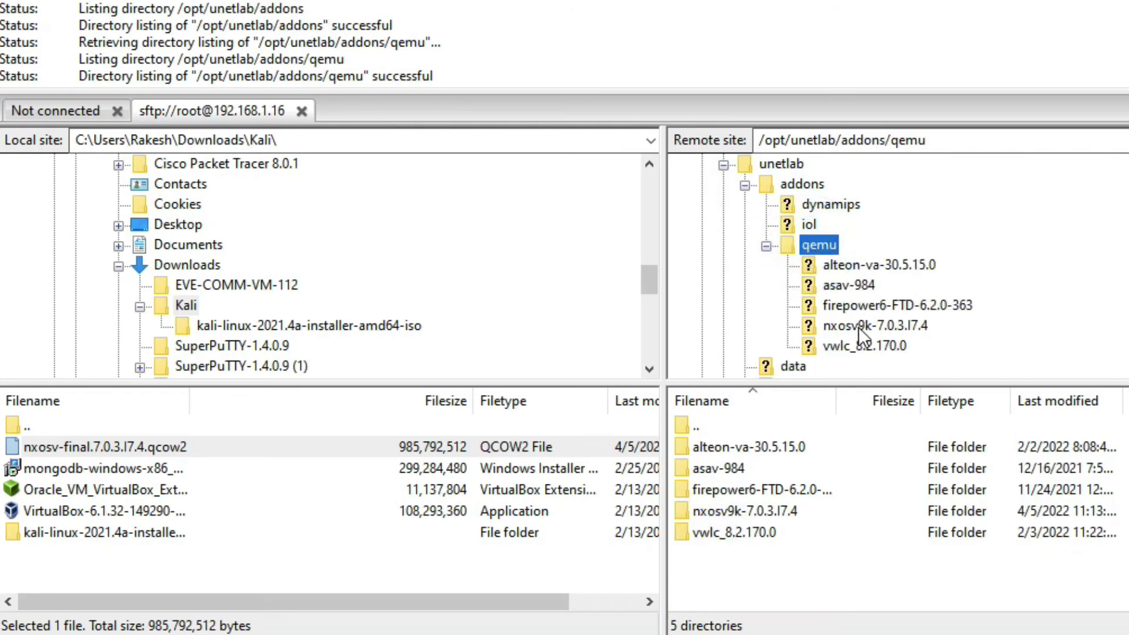
pyautogui.click(872, 327)
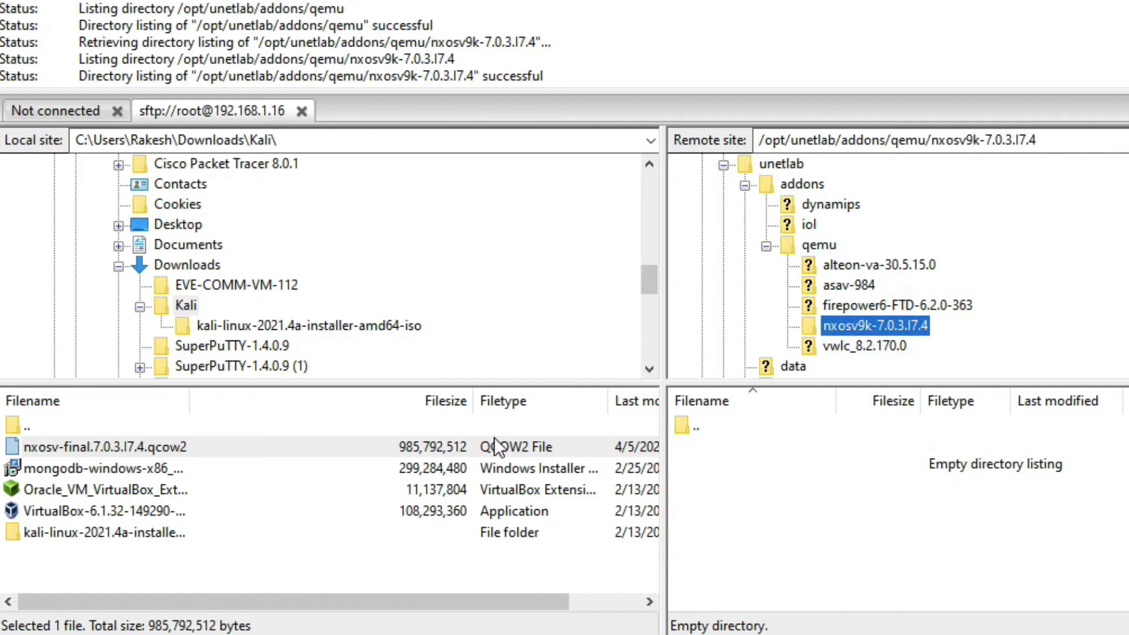
pyautogui.moveTo(238, 446); pyautogui.dragTo(735, 476)
pyautogui.moveTo(797, 499); pyautogui.dragTo(794, 498)
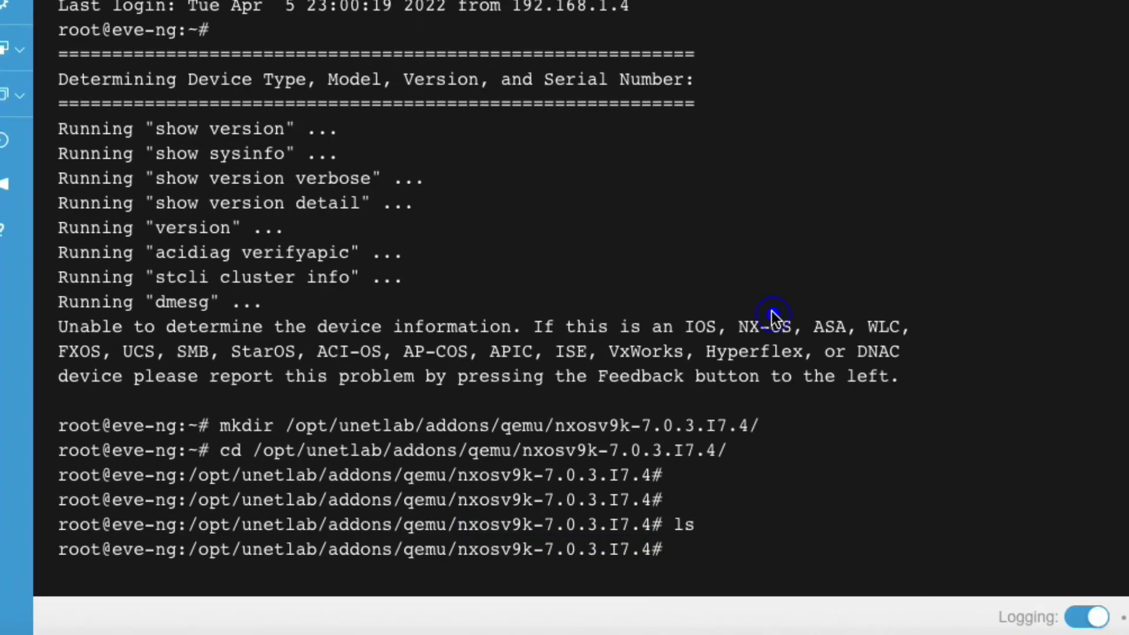
# - List the nxosv9k folder and highlight nxosv-final.7.0.3.I7.4.qcow2
pyautogui.press('Return')
pyautogui.press('Return')
pyautogui.press('Return')
pyautogui.press('Return')
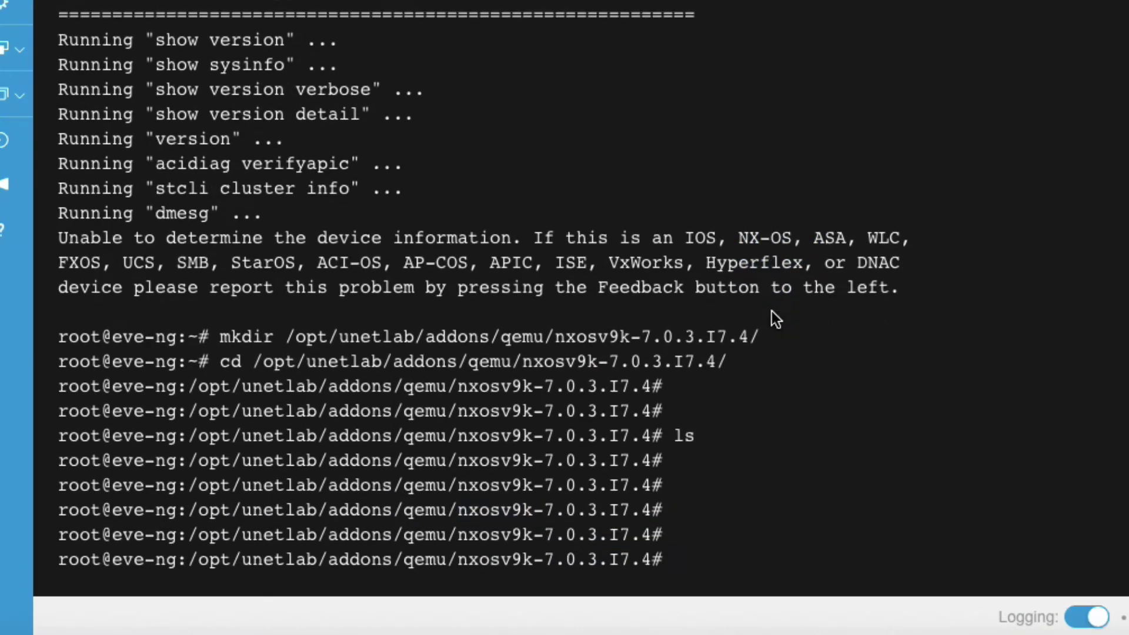
pyautogui.write('ls')
pyautogui.press('Return')
pyautogui.press('Return')
pyautogui.press('Return')
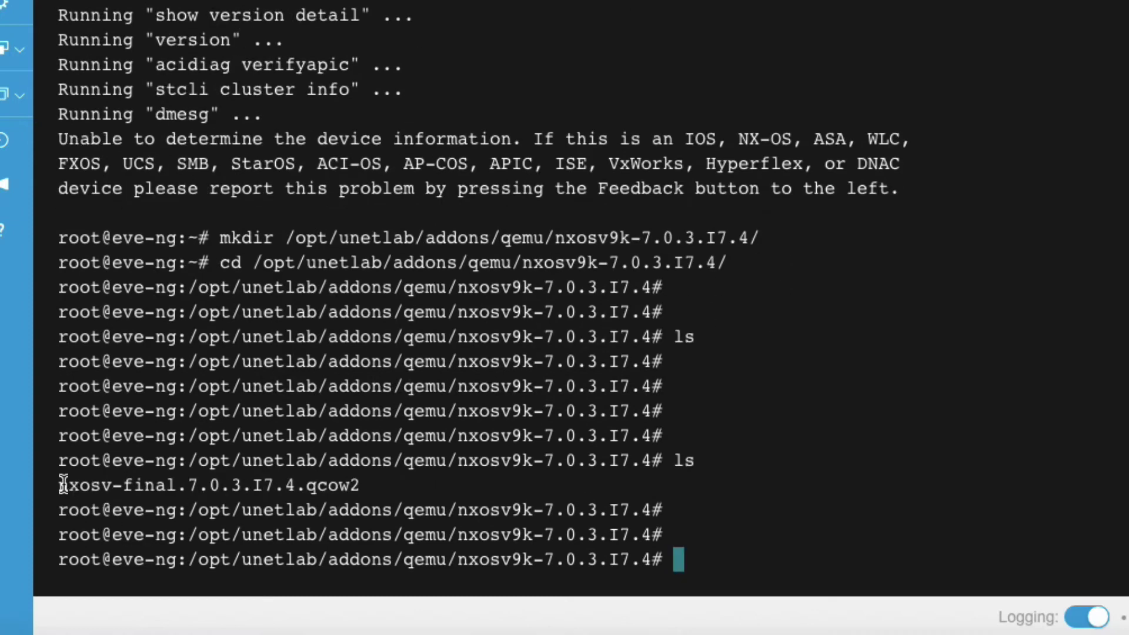
pyautogui.moveTo(63, 485); pyautogui.dragTo(374, 485)
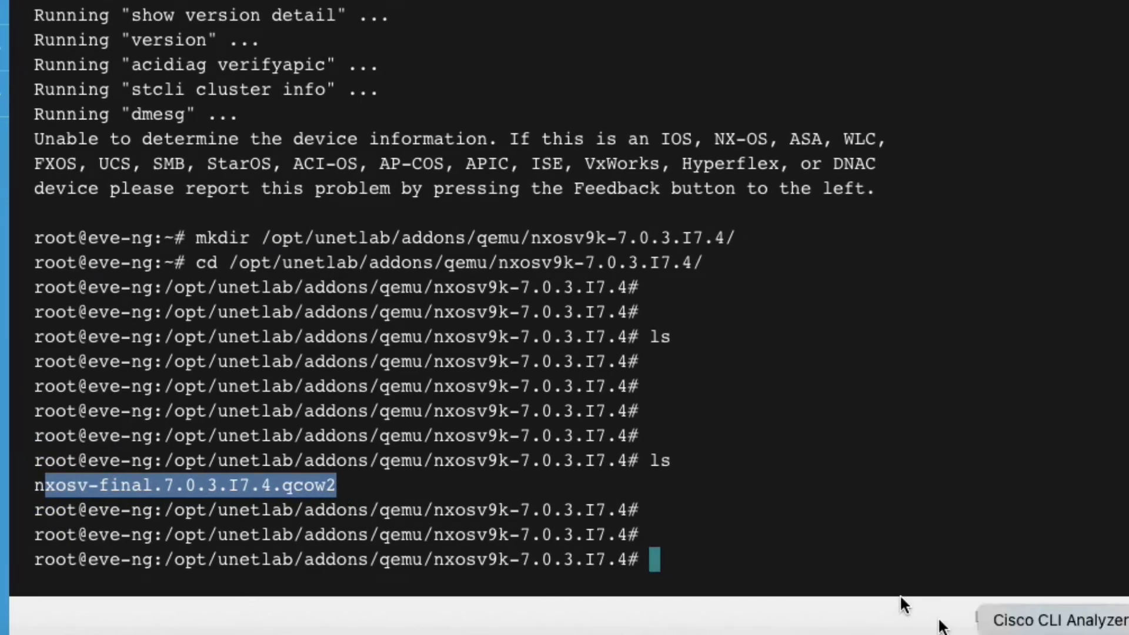
pyautogui.click(860, 565)
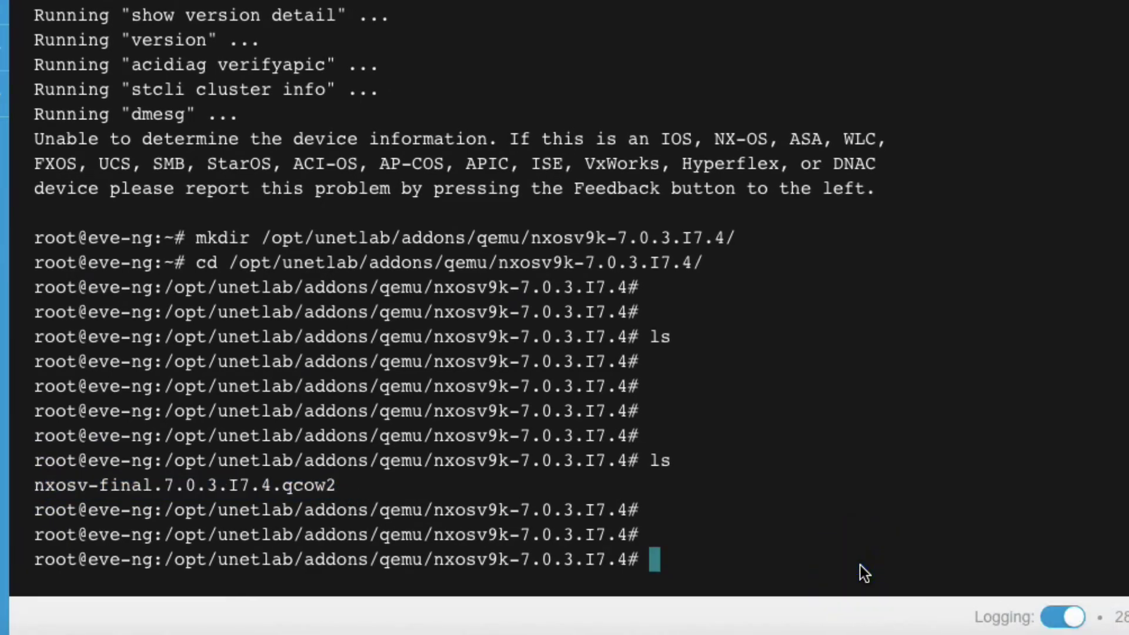
pyautogui.write('mv')
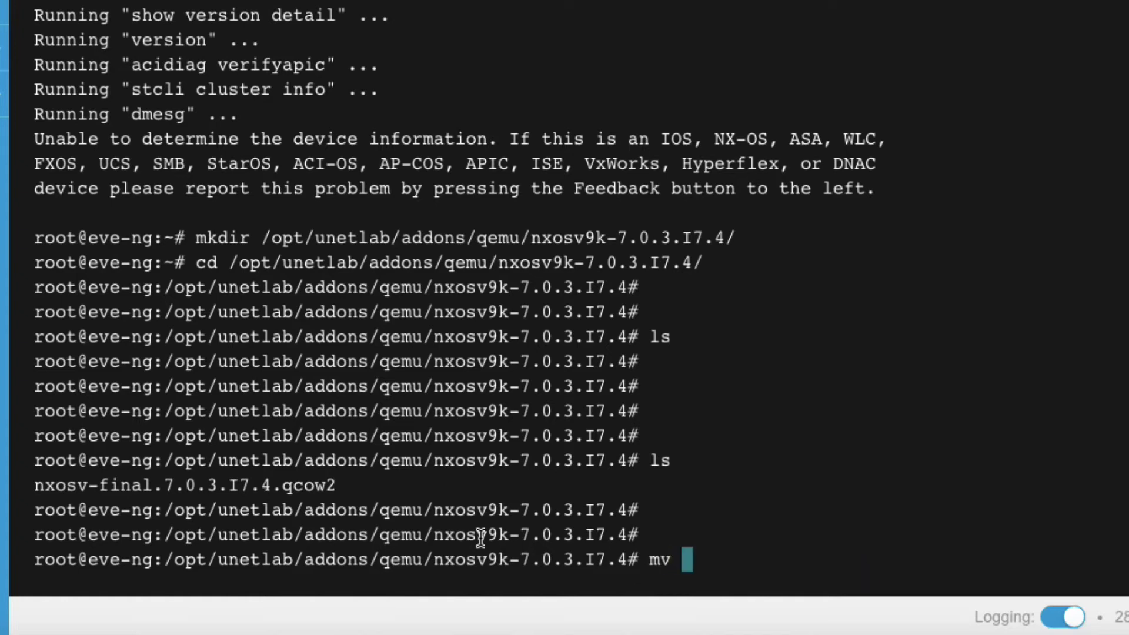
# - Compose mv with the pasted nxosv-final.7.0.3.I7.4.qcow2 filename and new name sataa.qcow2
pyautogui.doubleClick(236, 487)
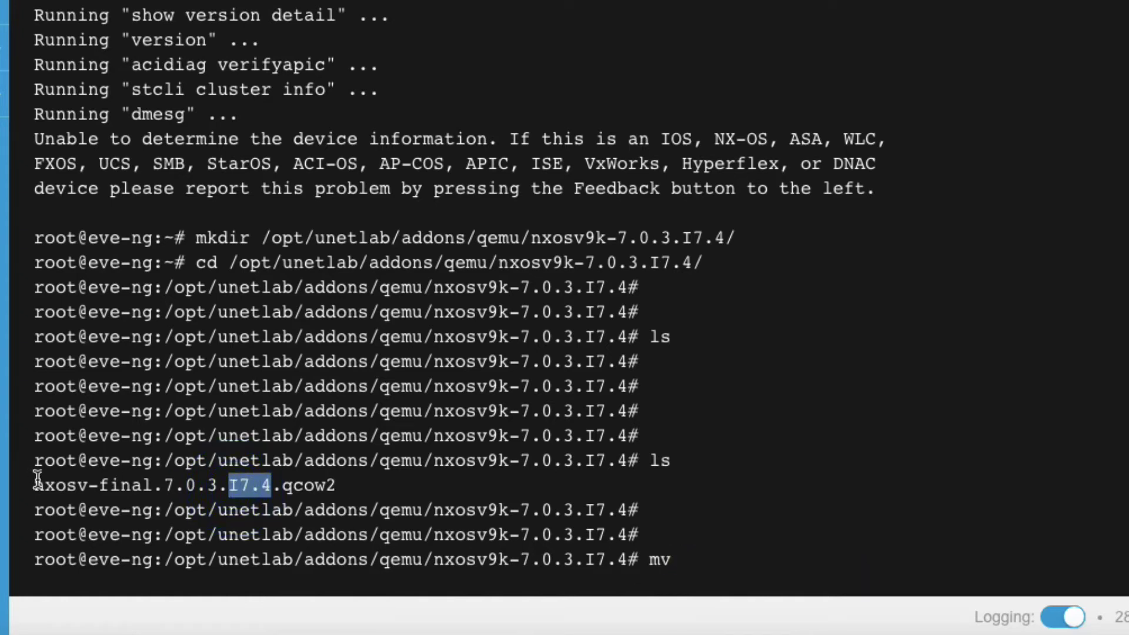
pyautogui.moveTo(33, 485); pyautogui.dragTo(338, 482)
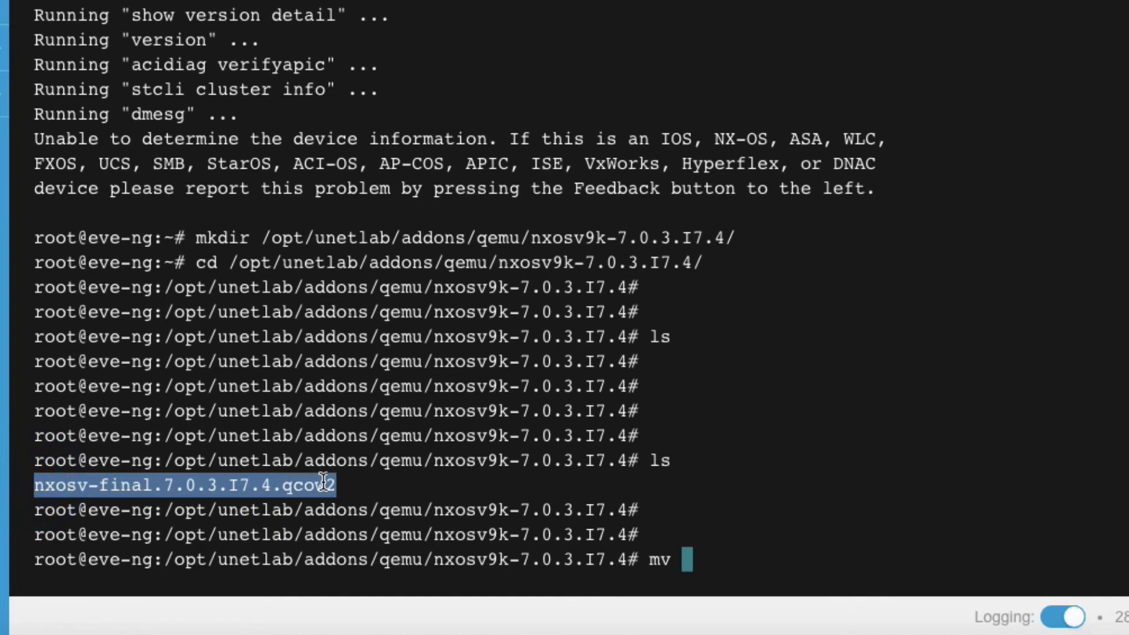
pyautogui.rightClick(324, 481)
pyautogui.click(361, 551)
pyautogui.write('nxosv-final.7.0.3.I7.4.qcow2 sa')
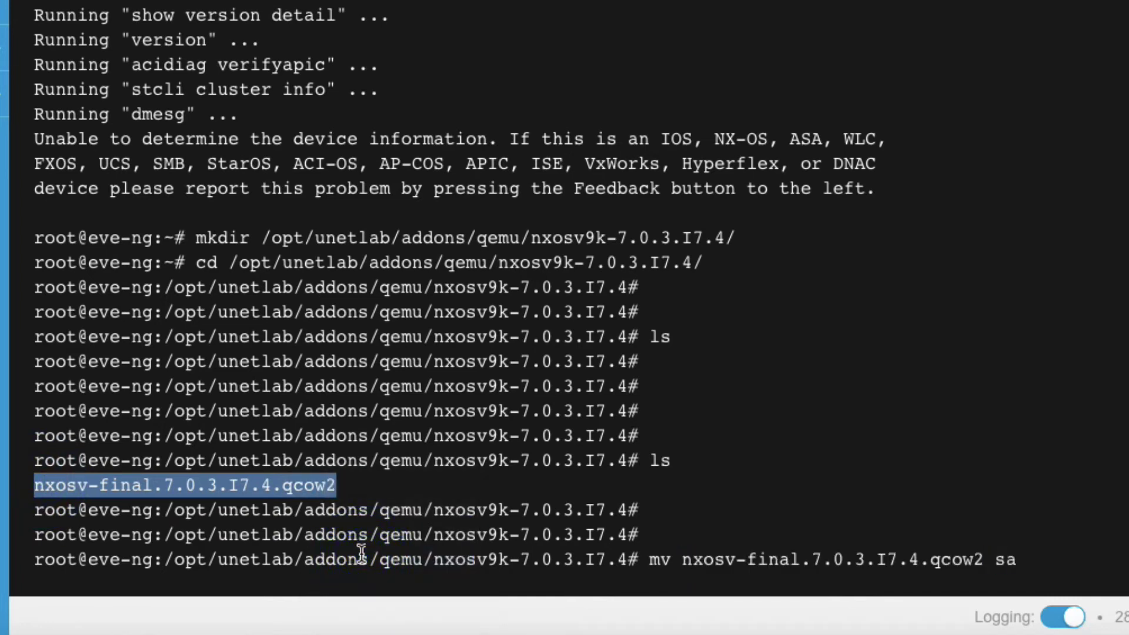
pyautogui.write('t')
pyautogui.write('aa.')
pyautogui.write('q')
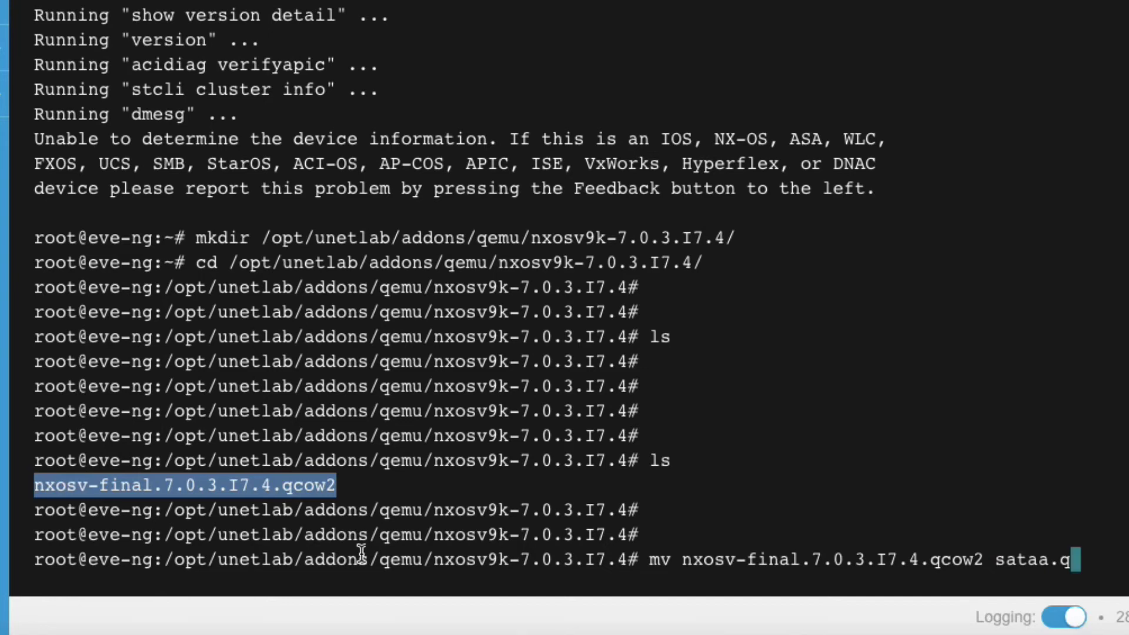
pyautogui.write('cow2')
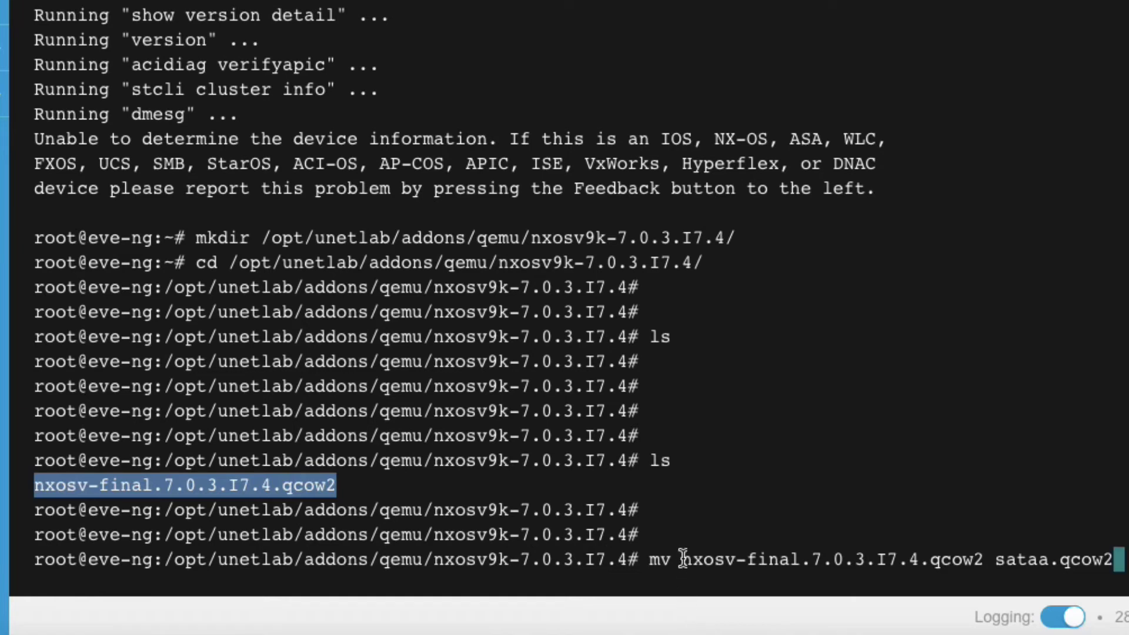
pyautogui.moveTo(682, 560); pyautogui.dragTo(986, 565)
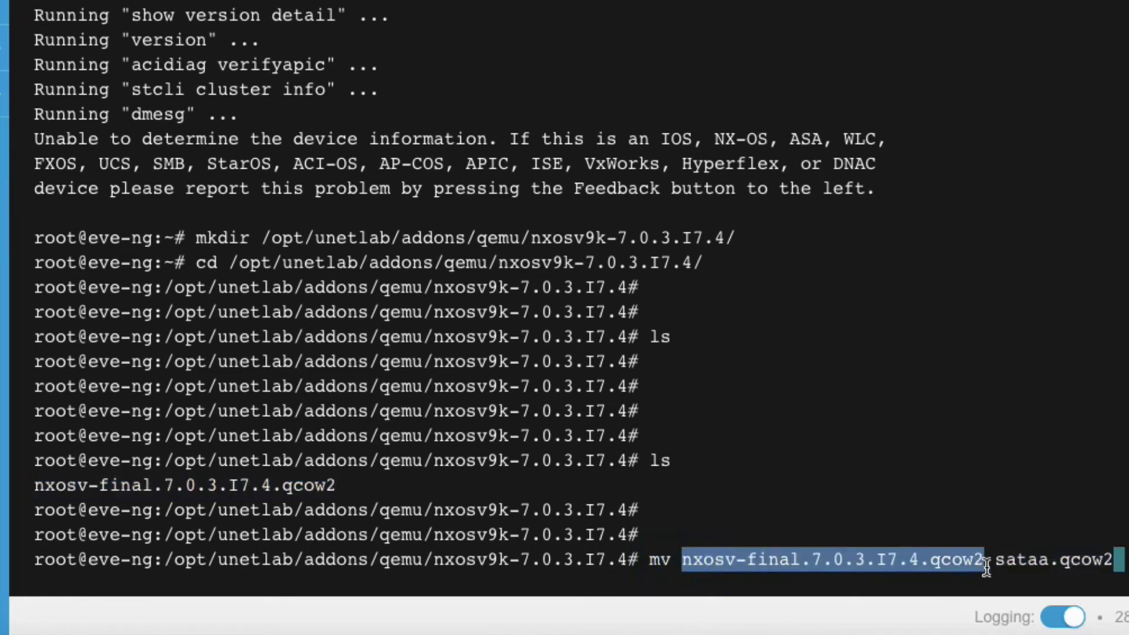
pyautogui.moveTo(995, 561); pyautogui.dragTo(1118, 573)
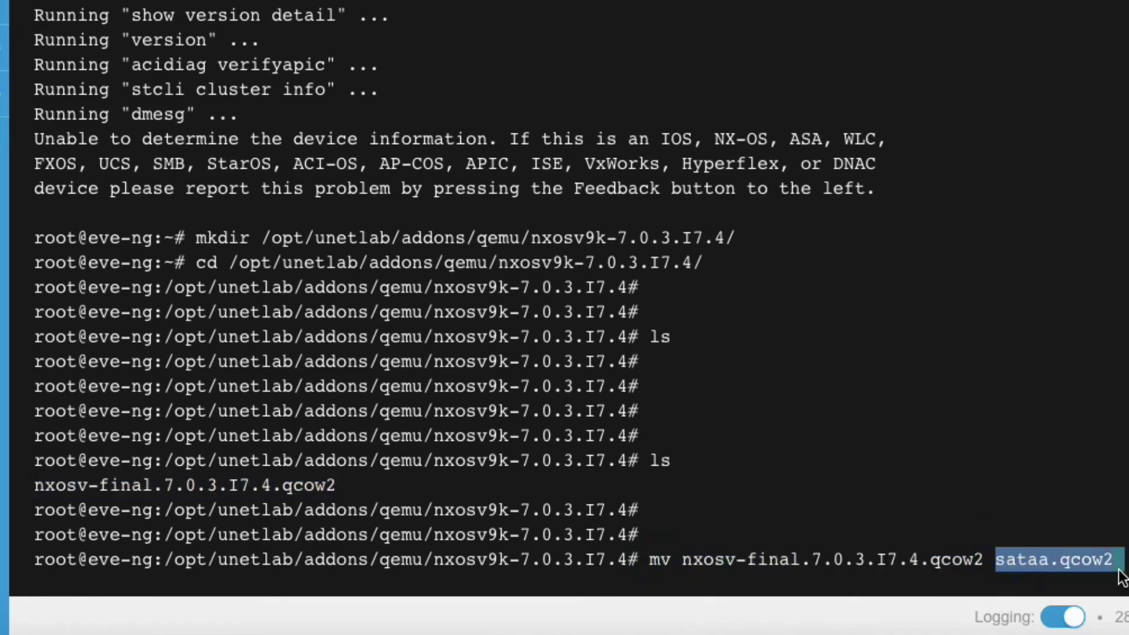
# - Rename the image to sataa.qcow2 and list the folder to confirm
pyautogui.click(1119, 571)
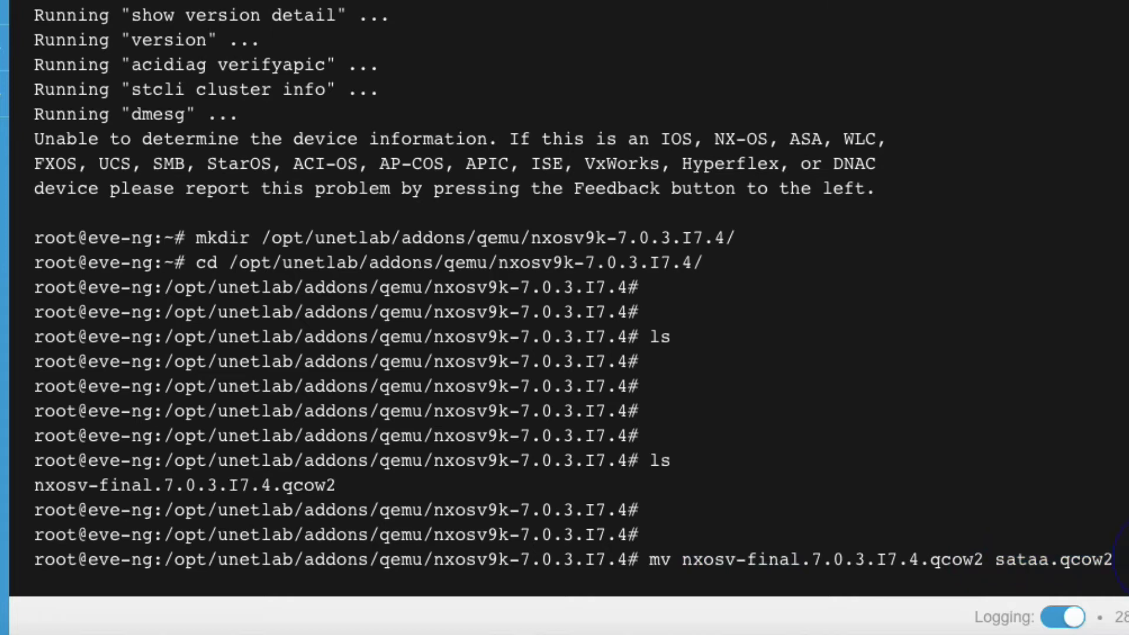
pyautogui.press('Return')
pyautogui.press('Return')
pyautogui.press('Return')
pyautogui.press('Return')
pyautogui.press('Return')
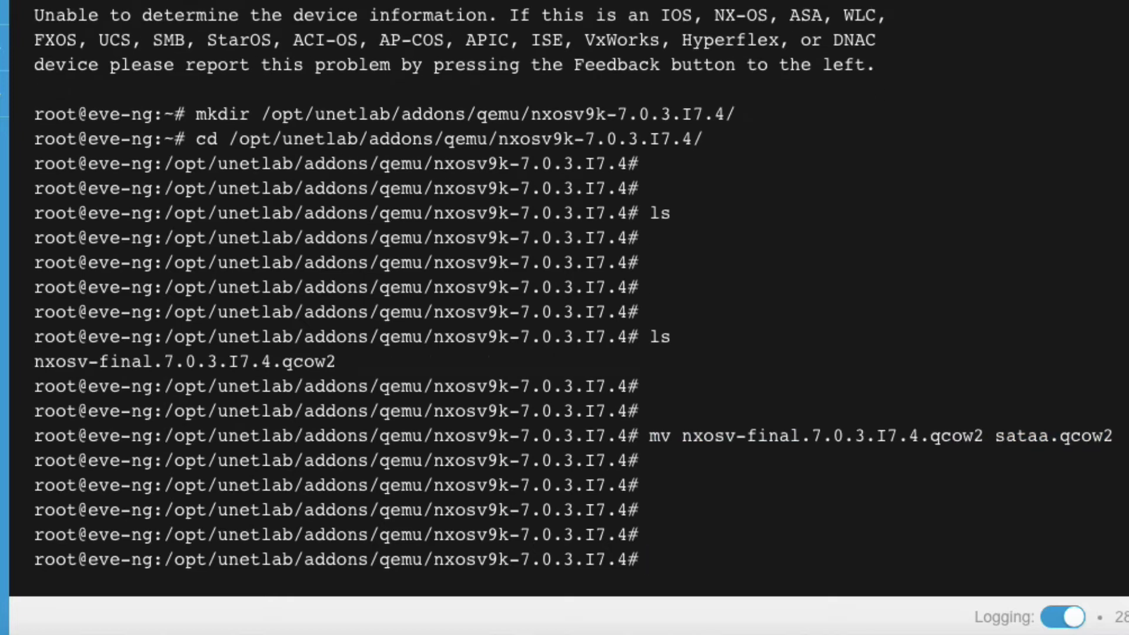
pyautogui.press('Return')
pyautogui.write('ls')
pyautogui.press('Return')
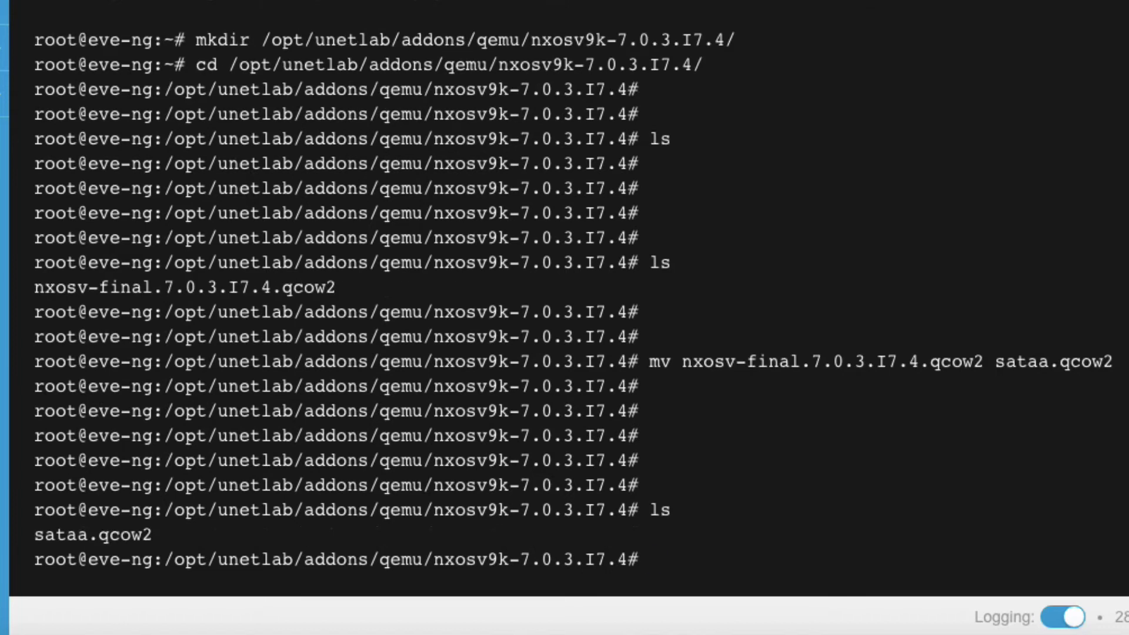
pyautogui.press('Return')
pyautogui.press('Return')
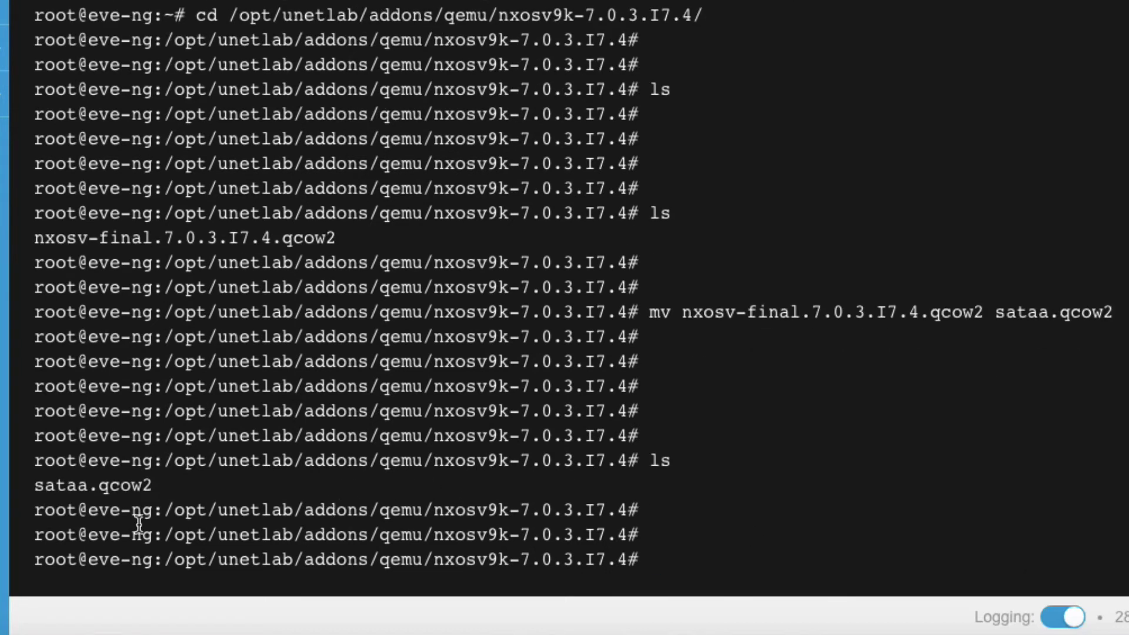
pyautogui.moveTo(35, 486); pyautogui.dragTo(158, 489)
pyautogui.click(745, 528)
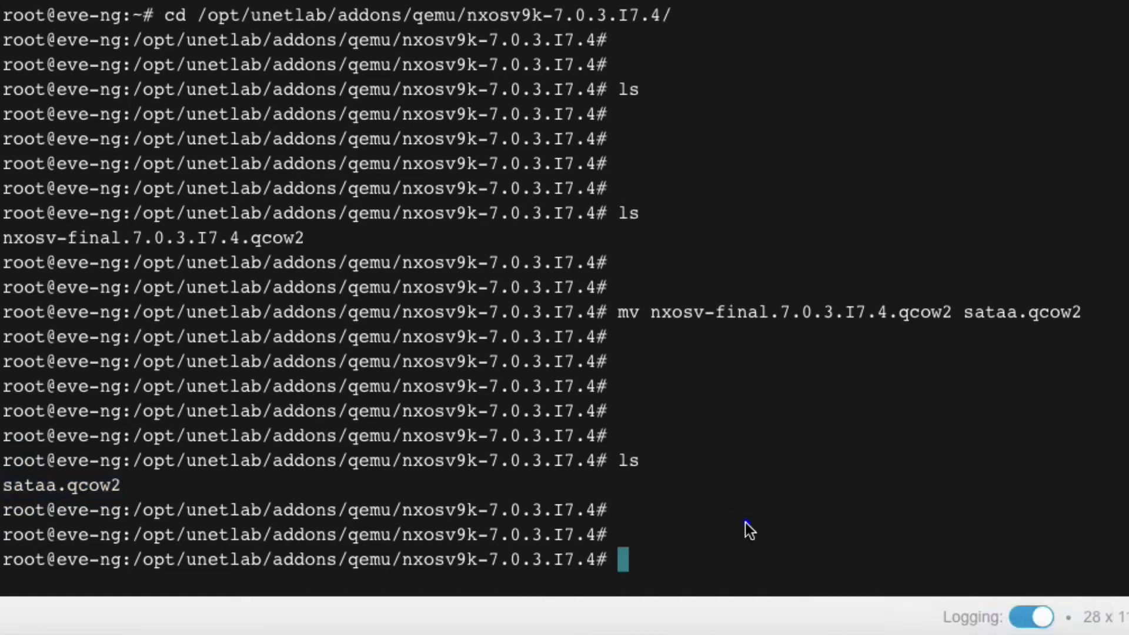
# - Return home and run /opt/unetlab/wrappers/unl_wrapper -a fixpermissions
pyautogui.rightClick(745, 528)
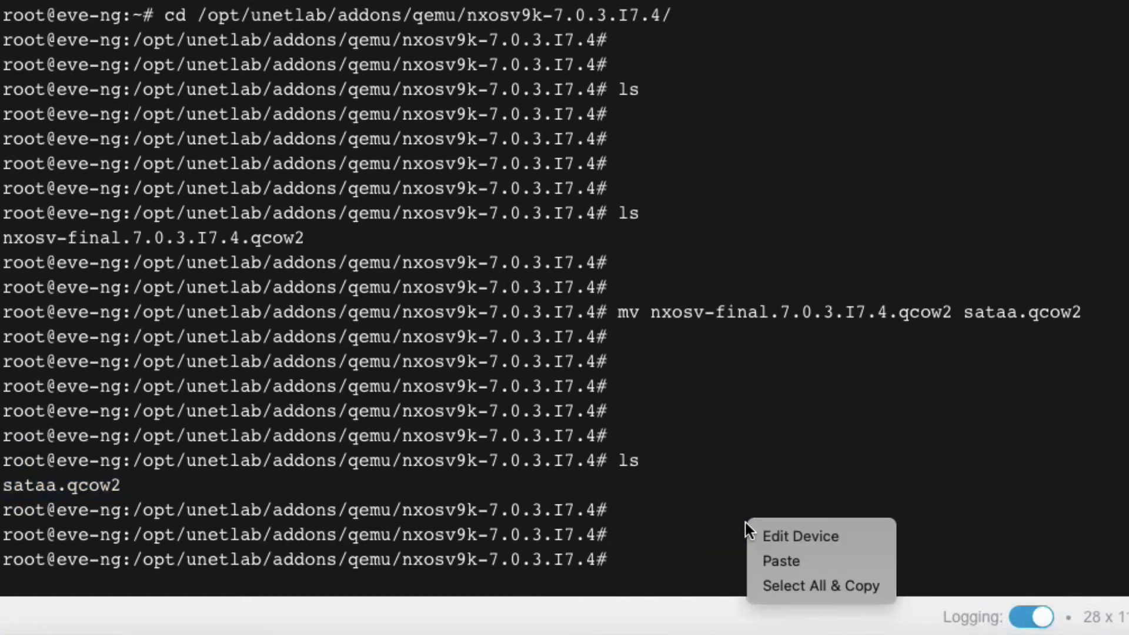
pyautogui.click(683, 533)
pyautogui.write('cd')
pyautogui.press('Return')
pyautogui.press('Return')
pyautogui.press('Return')
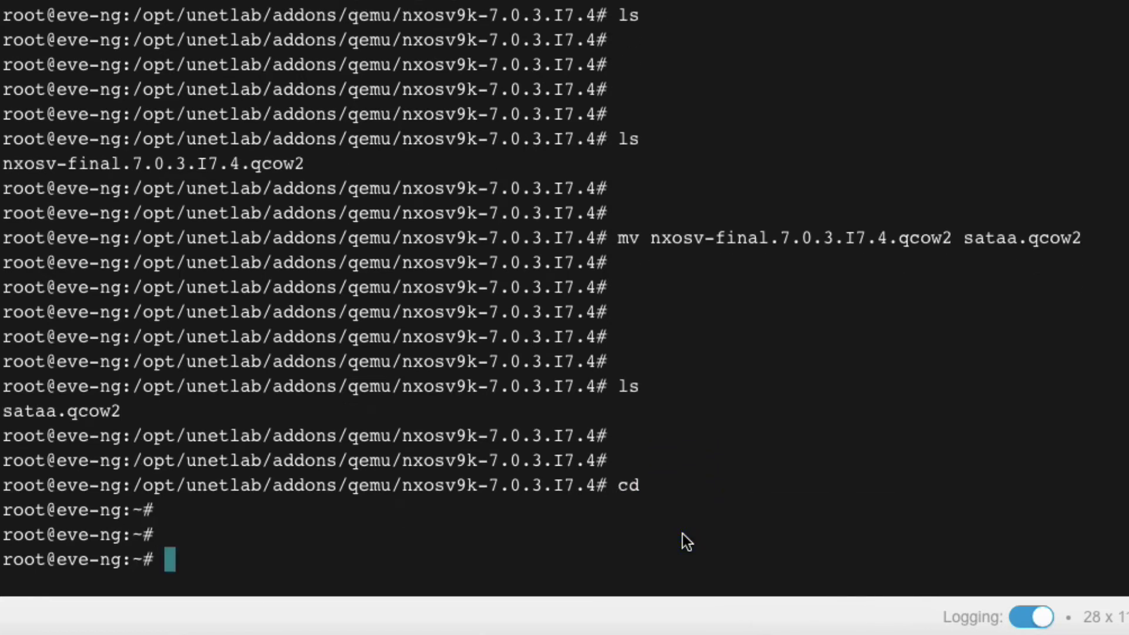
pyautogui.press('Return')
pyautogui.press('Return')
pyautogui.rightClick(682, 534)
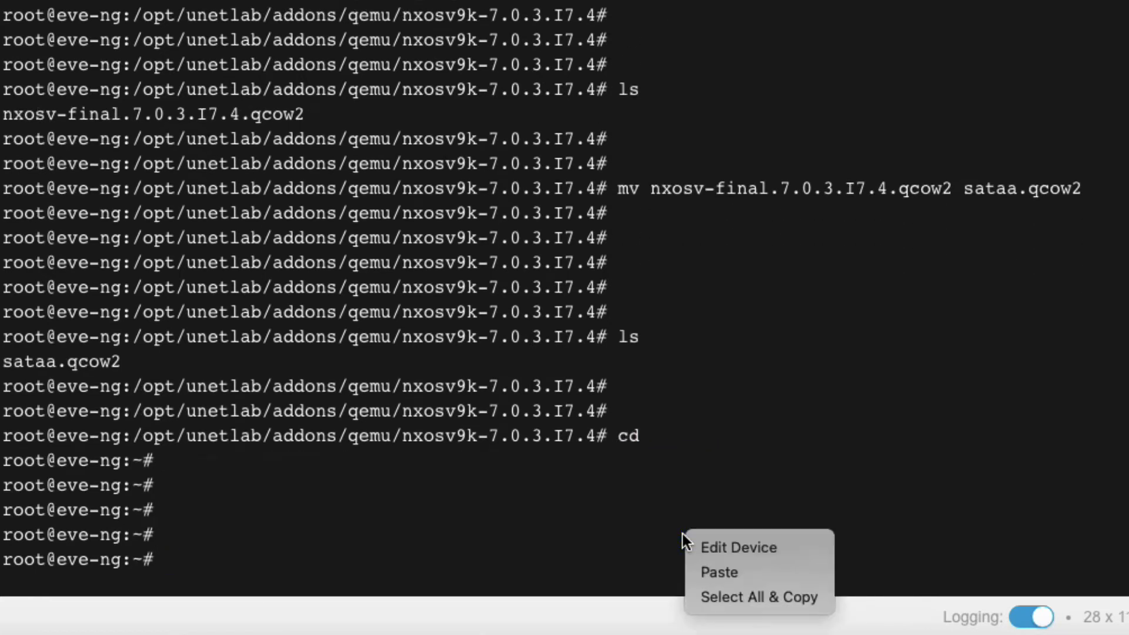
pyautogui.click(701, 573)
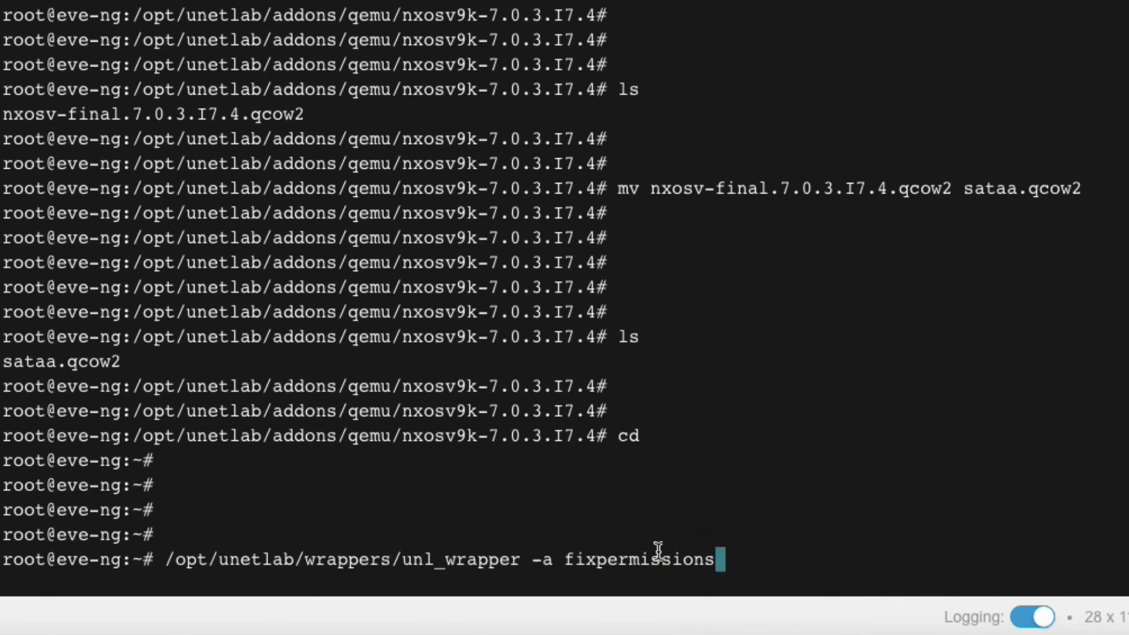
pyautogui.click(761, 558)
pyautogui.press('Return')
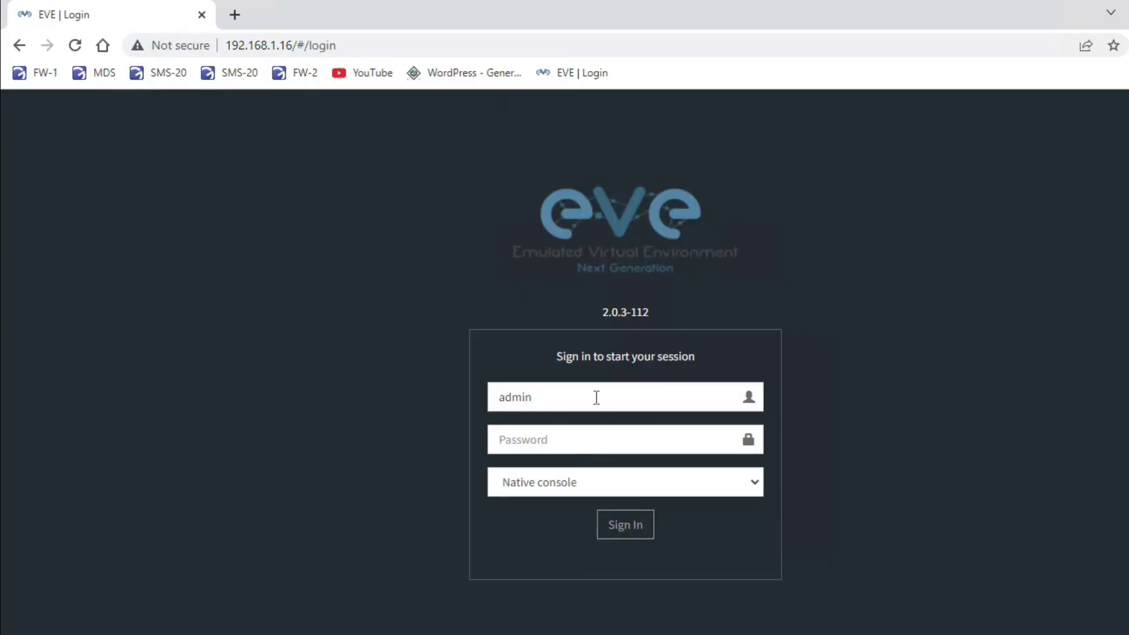
# - Sign in to EVE-NG as admin and start a new lab named Nexus_lab
pyautogui.click(596, 398)
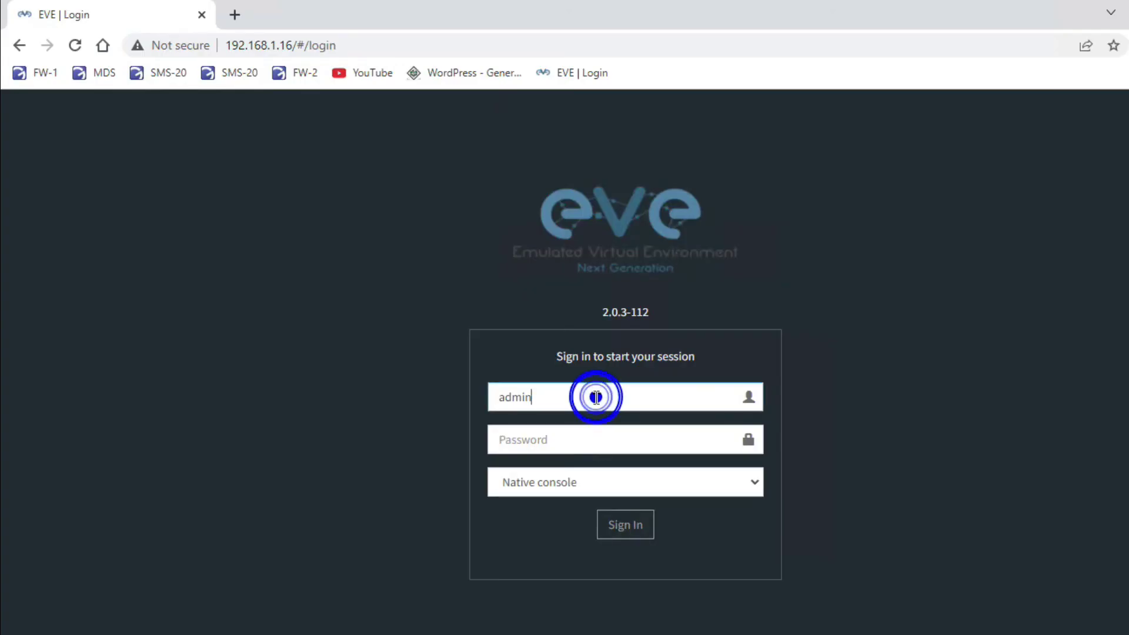
pyautogui.click(573, 436)
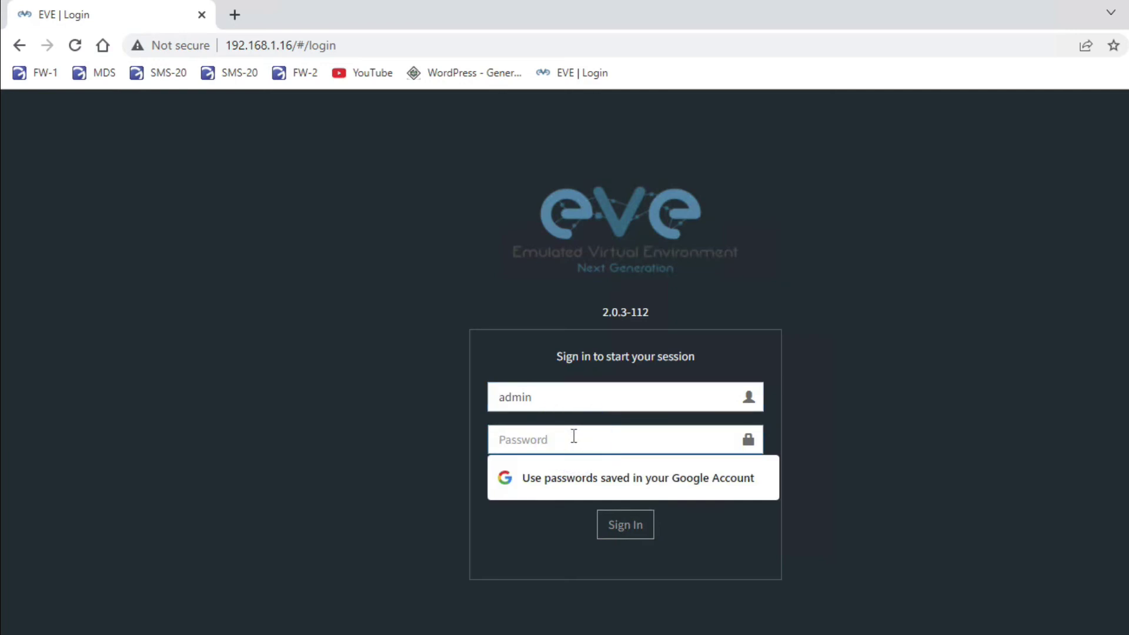
pyautogui.write('eve')
pyautogui.press('Return')
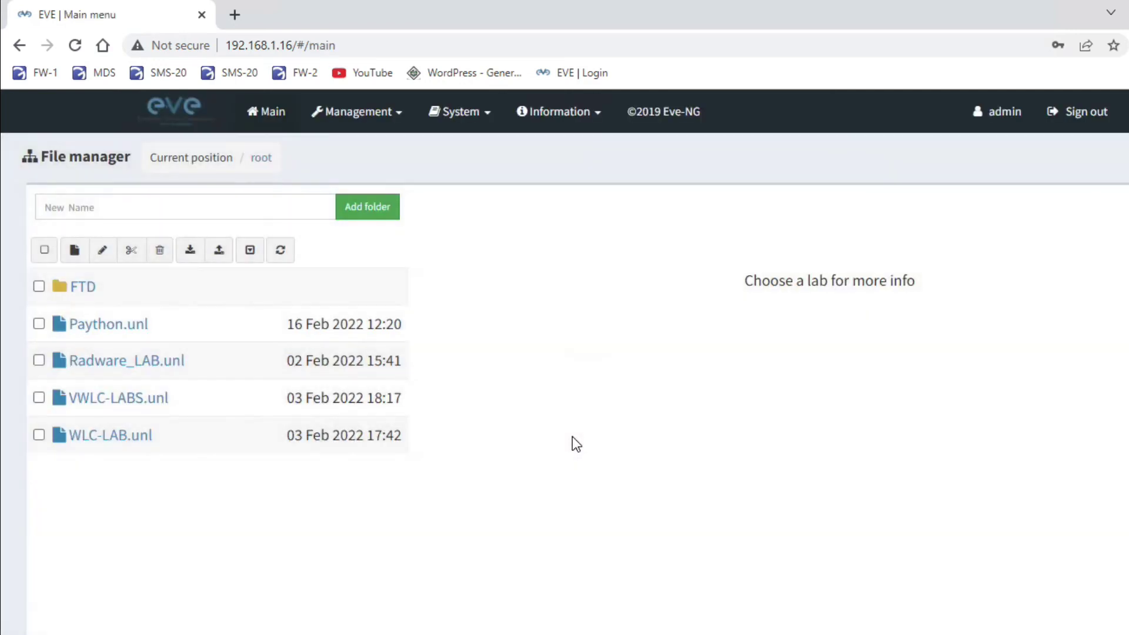
pyautogui.click(75, 251)
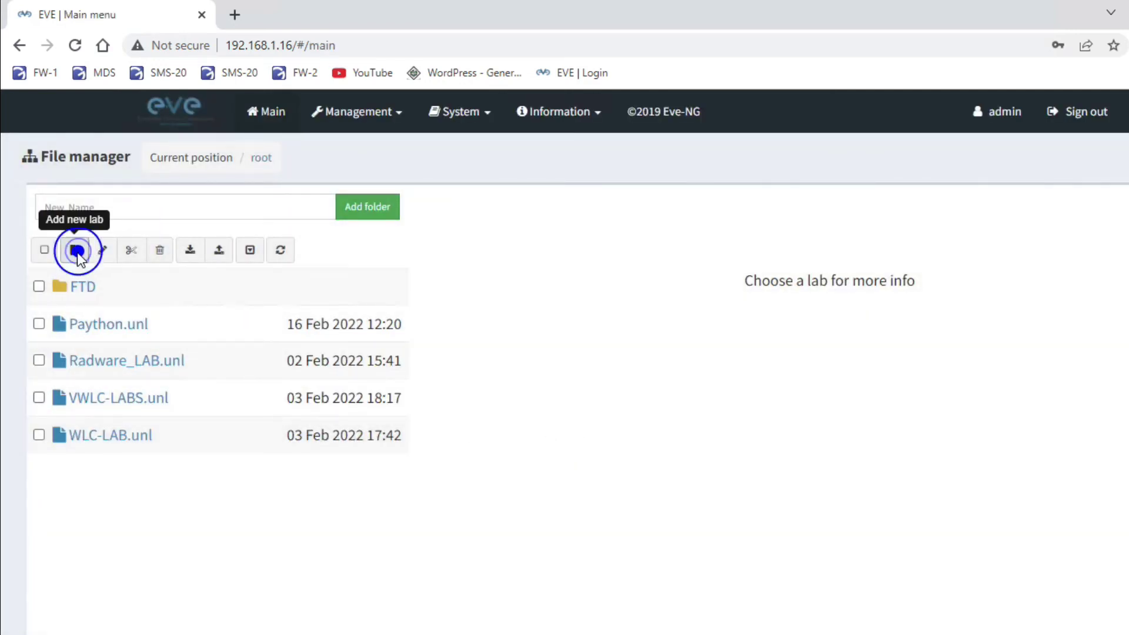
pyautogui.write('N')
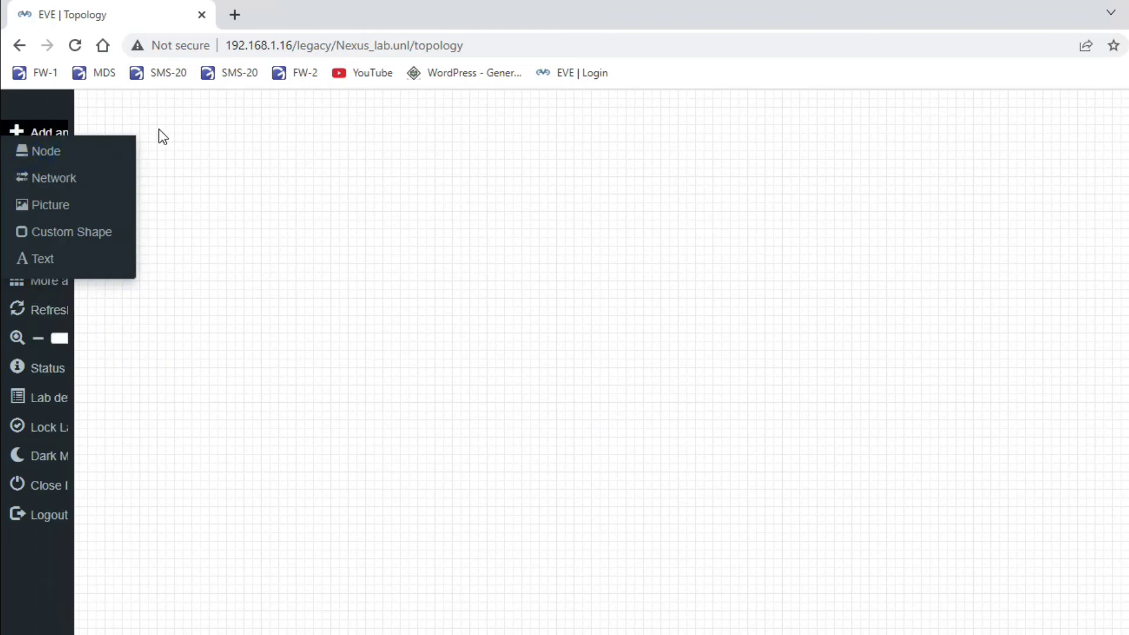
# - Add a Cisco NX-OSv 9K node named NXOS, keeping the telnet console
pyautogui.click(175, 134)
pyautogui.click(46, 134)
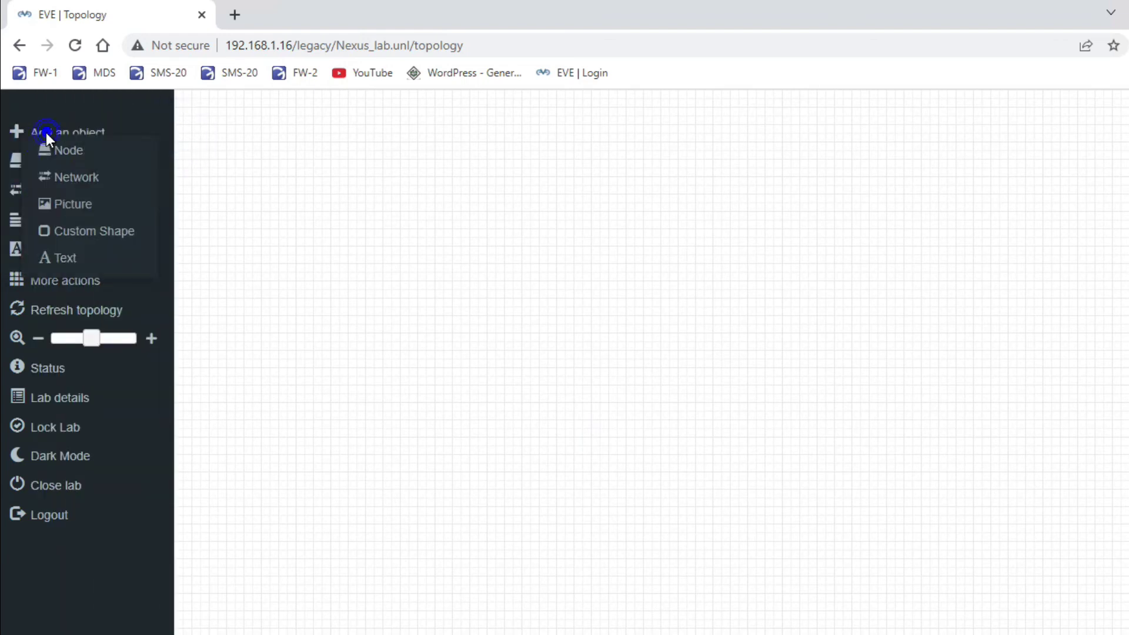
pyautogui.click(63, 155)
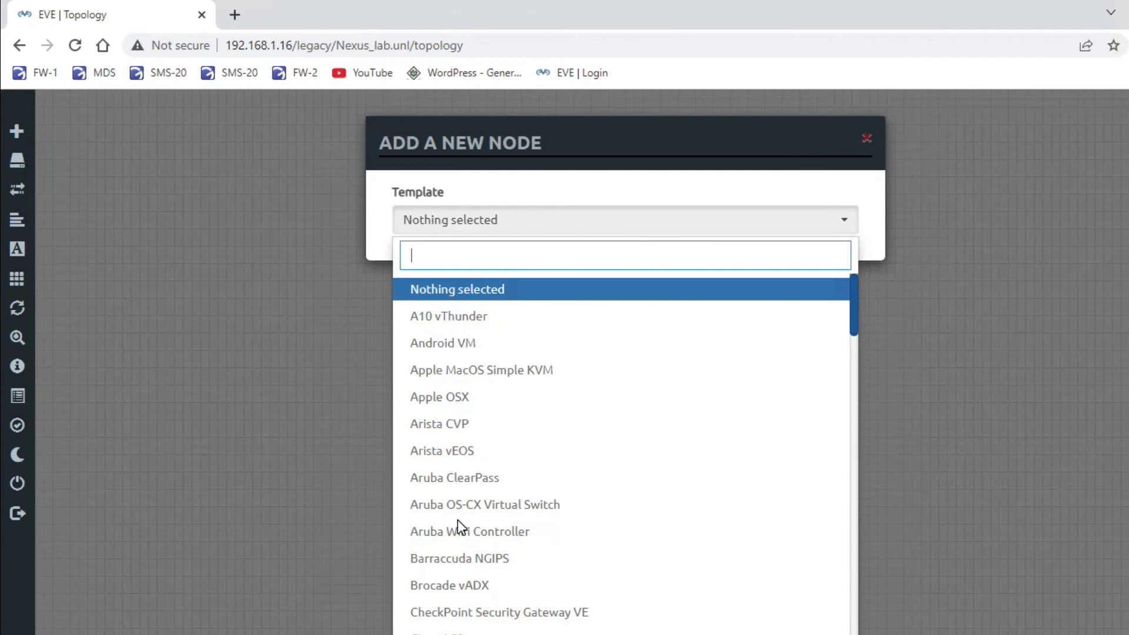
pyautogui.scroll(-1, 458, 520)
pyautogui.scroll(-1, 457, 519)
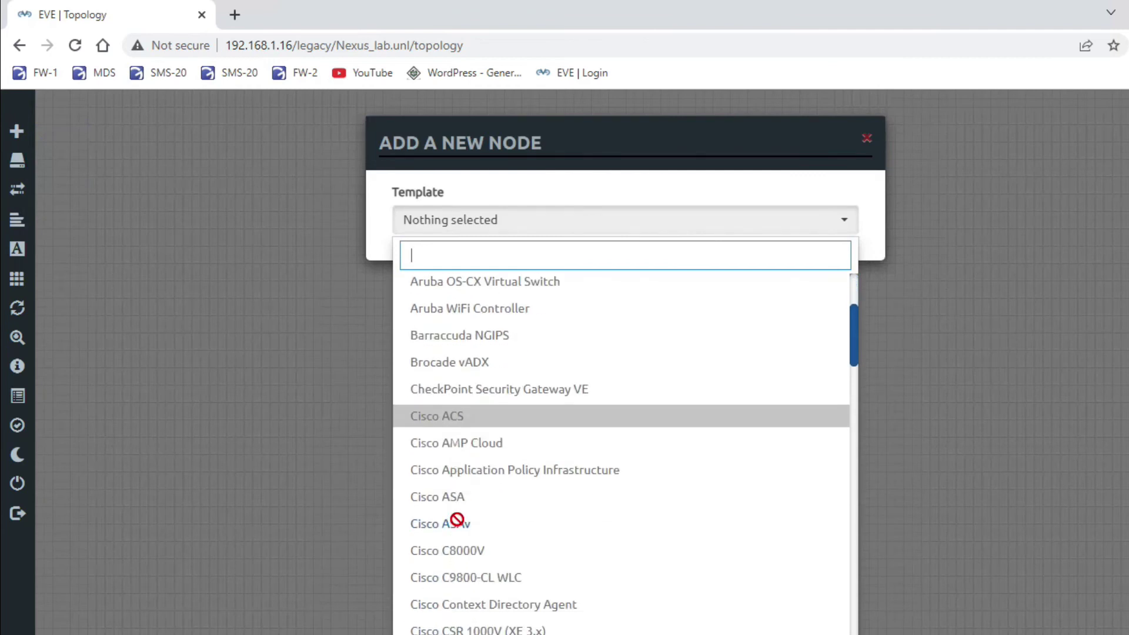
pyautogui.scroll(-2, 457, 519)
pyautogui.scroll(-3, 457, 519)
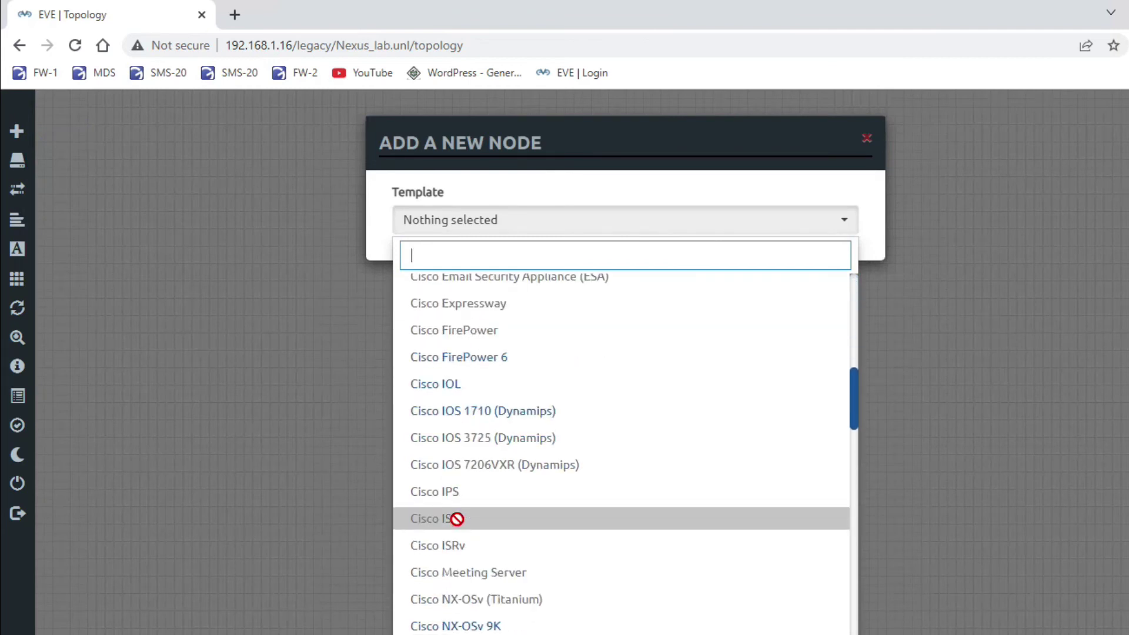
pyautogui.scroll(-1, 458, 520)
pyautogui.scroll(-3, 457, 520)
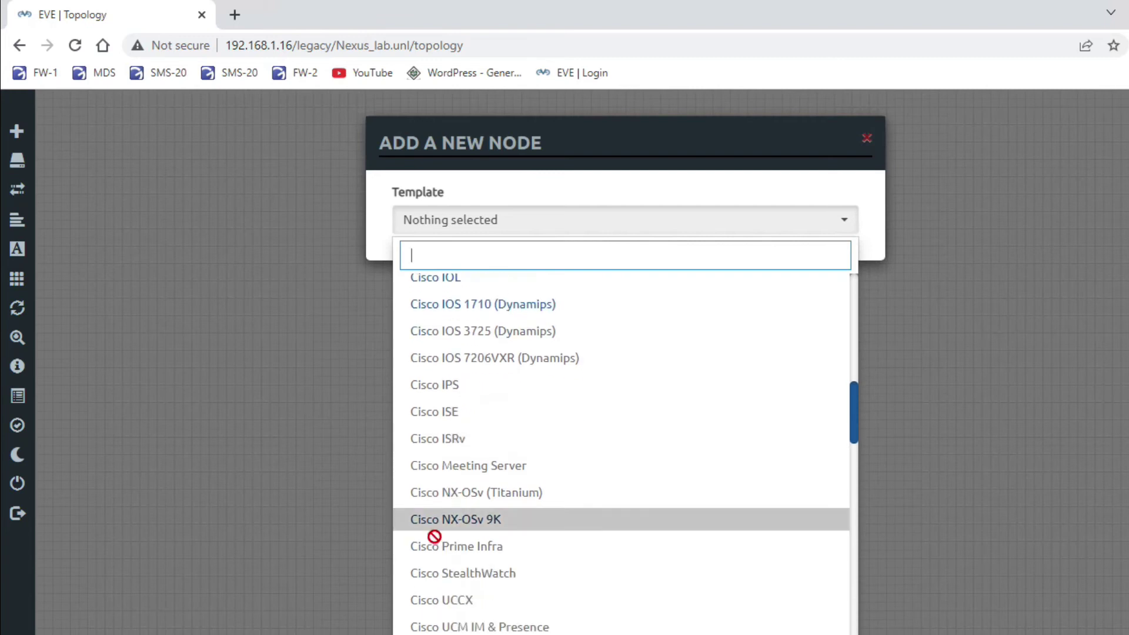
pyautogui.click(477, 527)
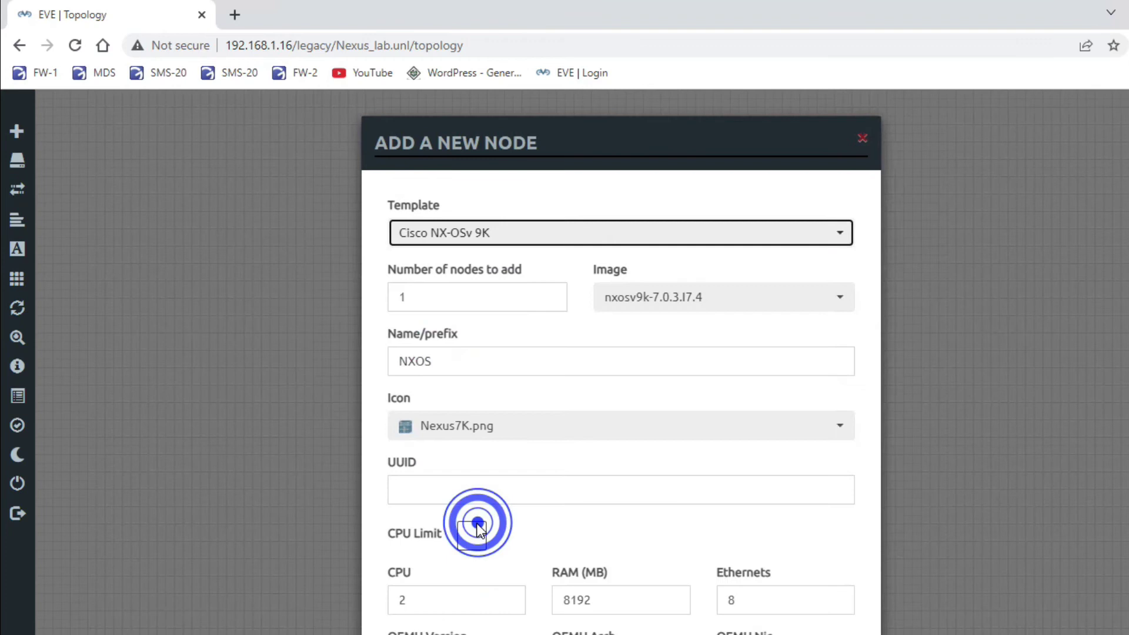
pyautogui.scroll(-3, 597, 470)
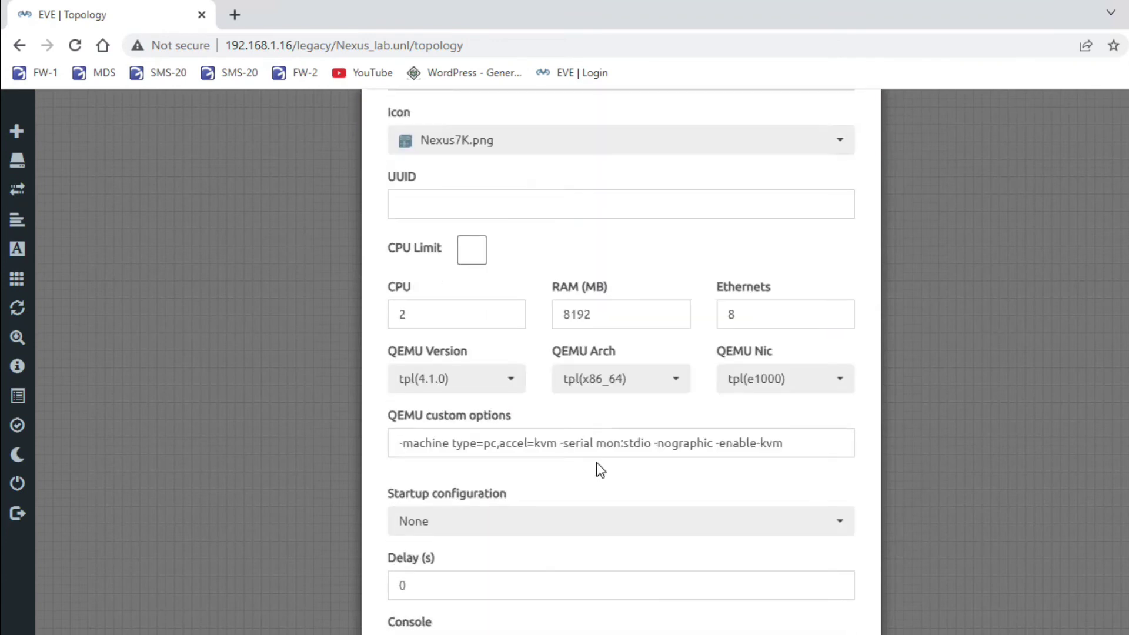
pyautogui.scroll(-1, 597, 470)
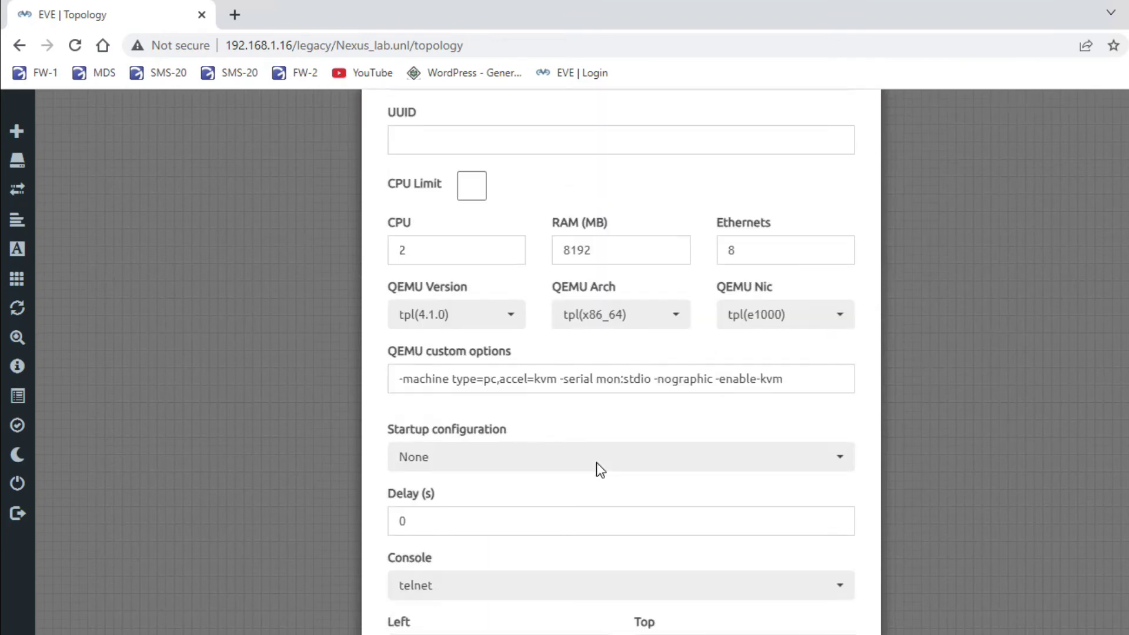
pyautogui.click(481, 590)
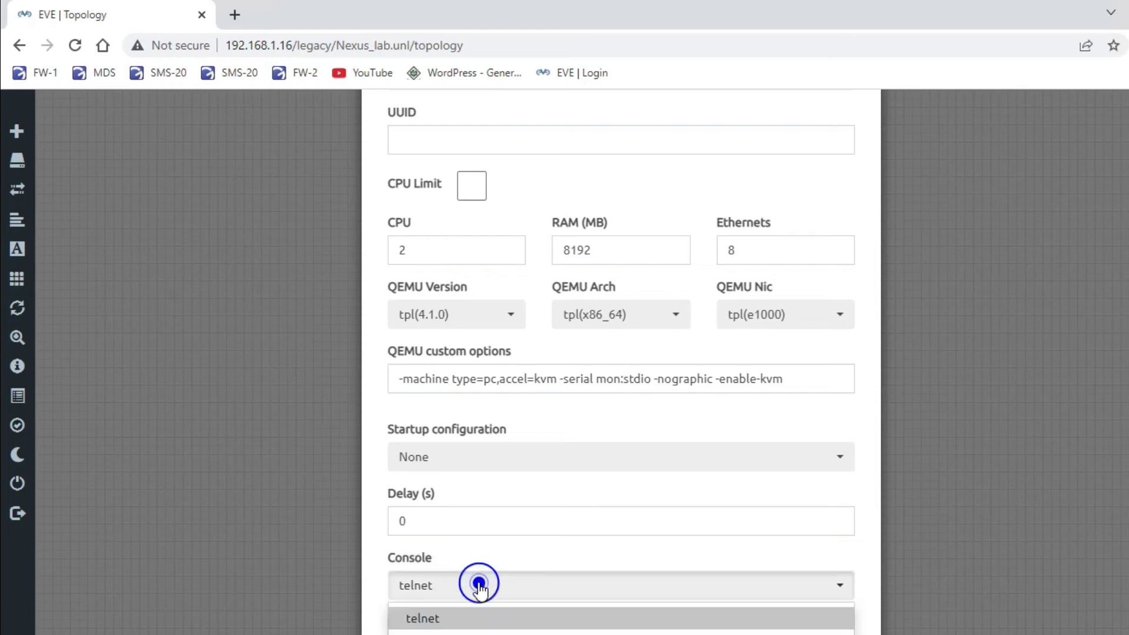
pyautogui.click(481, 589)
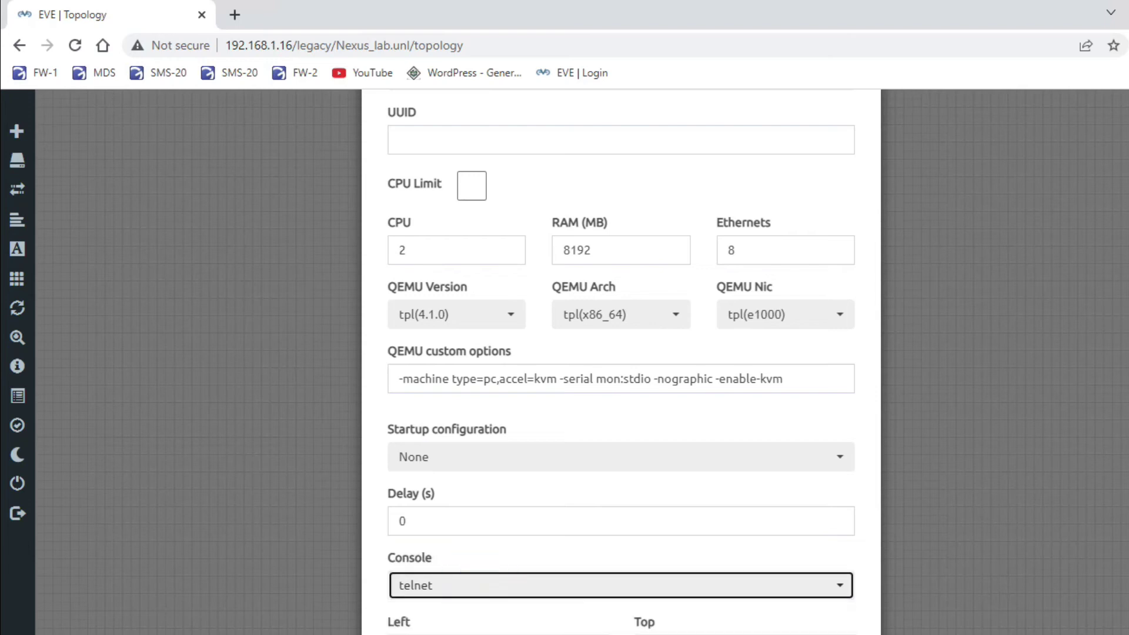
# - Create the NXOS node, centre it on the canvas, start it and open its telnet console
pyautogui.press('Return')
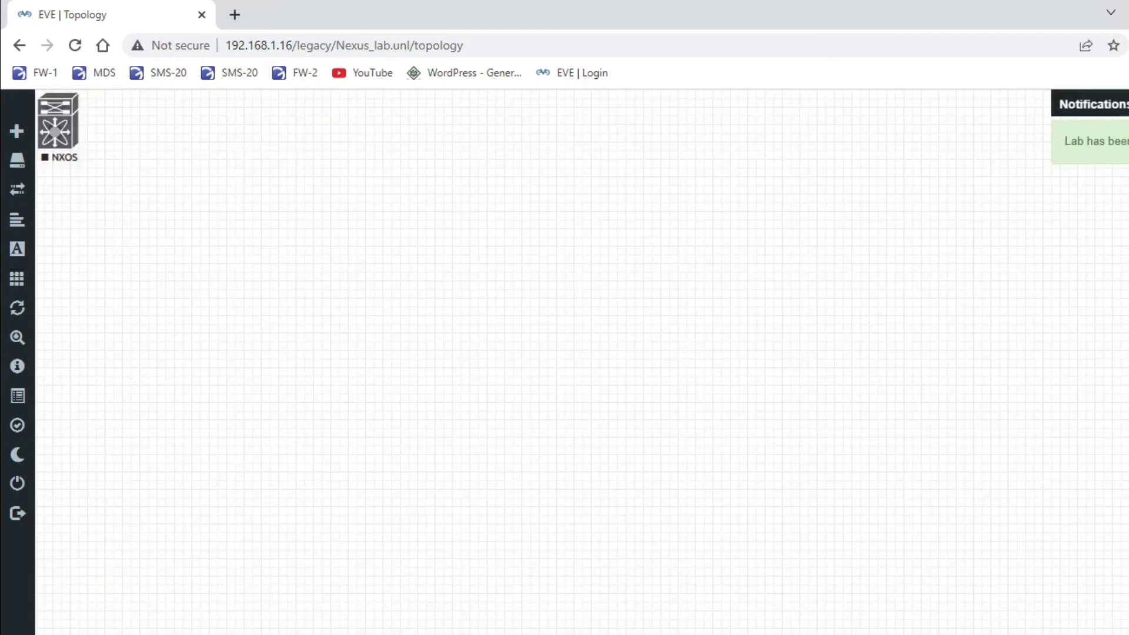
pyautogui.moveTo(53, 125); pyautogui.dragTo(347, 265)
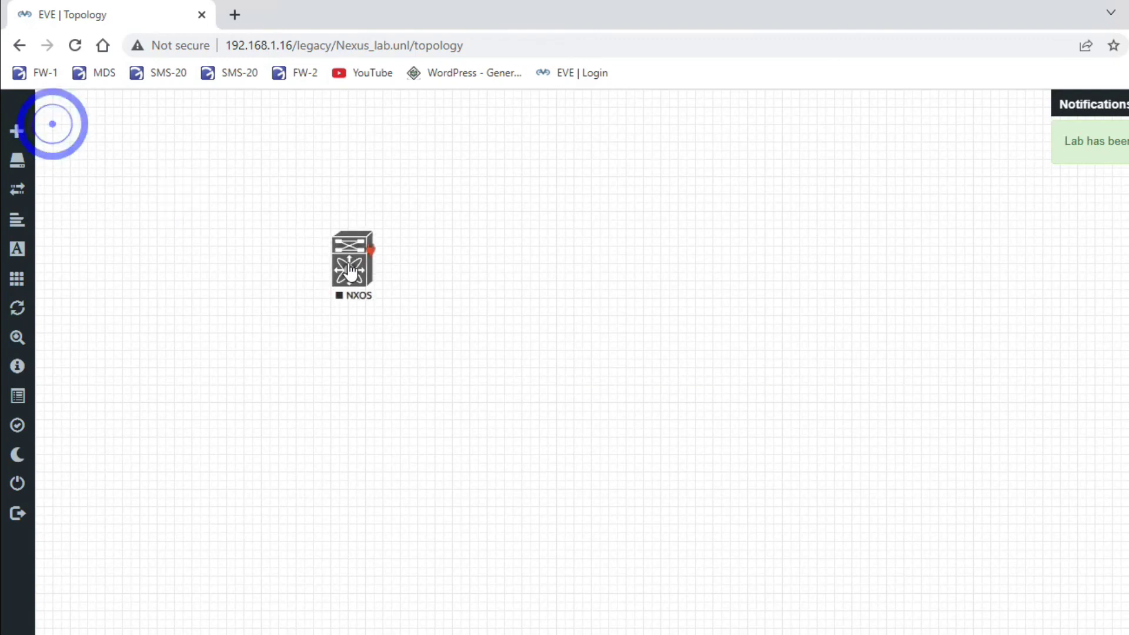
pyautogui.rightClick(349, 266)
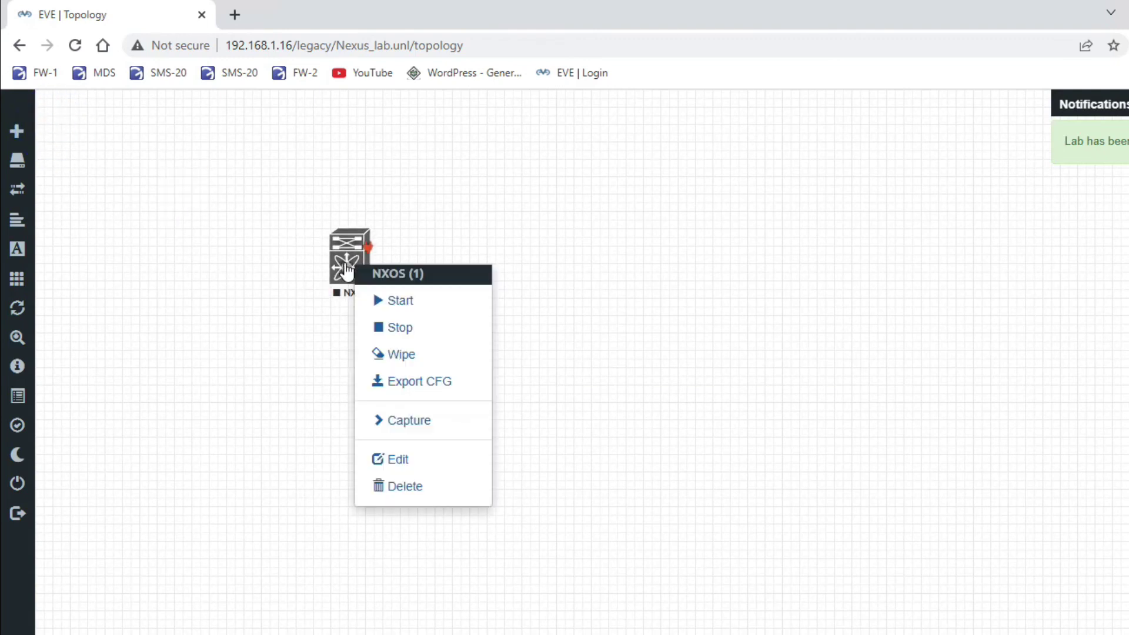
pyautogui.click(378, 300)
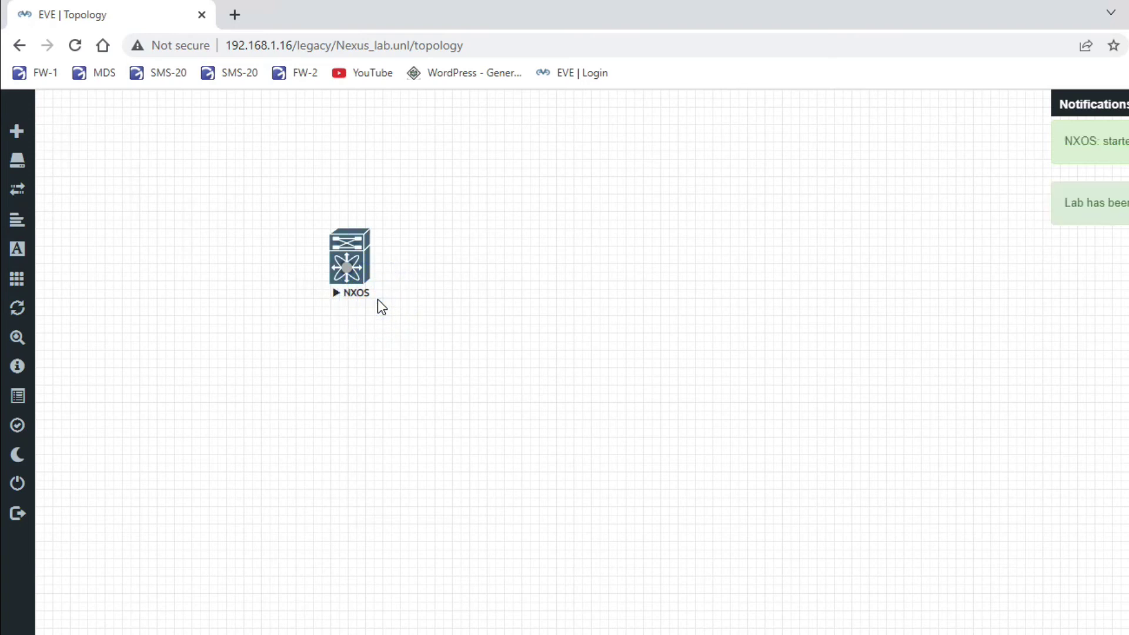
pyautogui.click(349, 278)
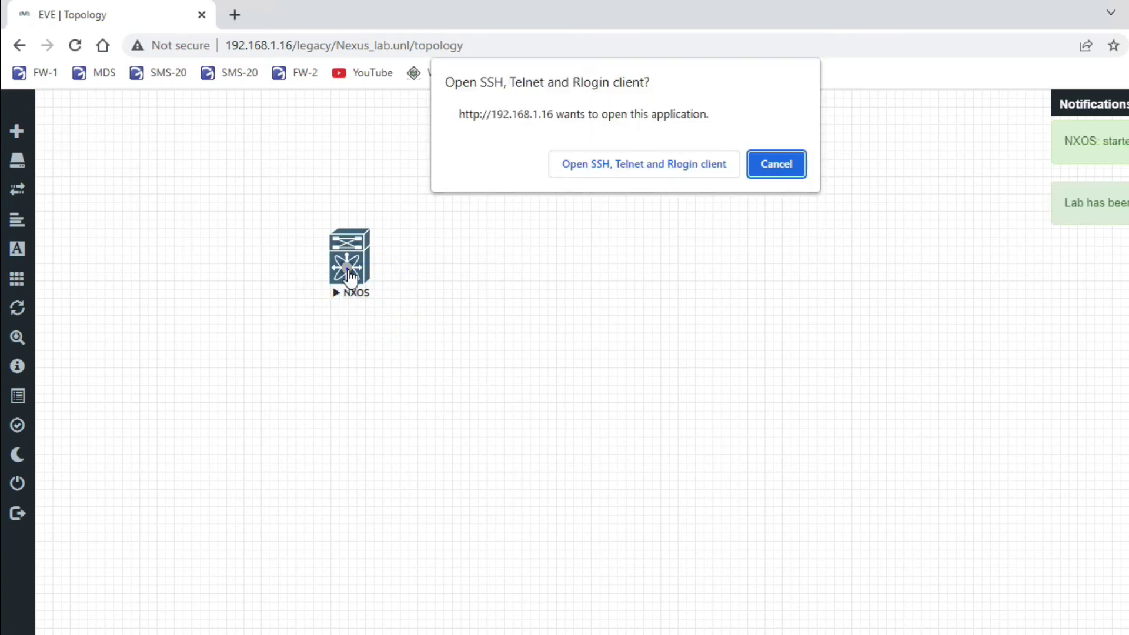
pyautogui.click(610, 169)
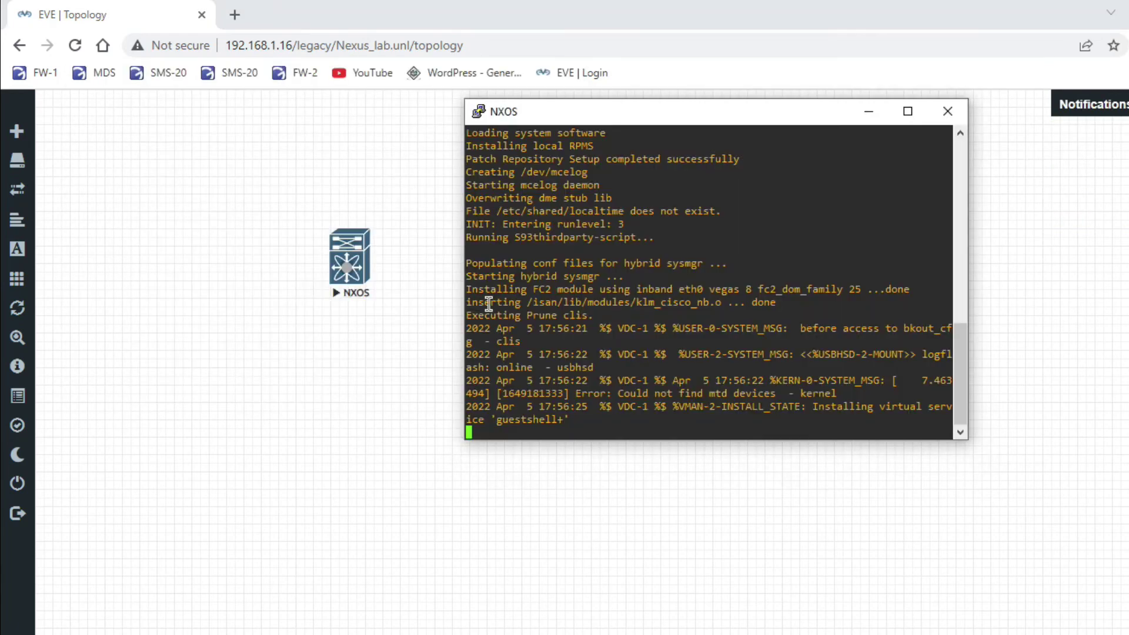
# - Maximize the NXOS console and answer yes to abort Power On Auto Provisioning
pyautogui.click(909, 112)
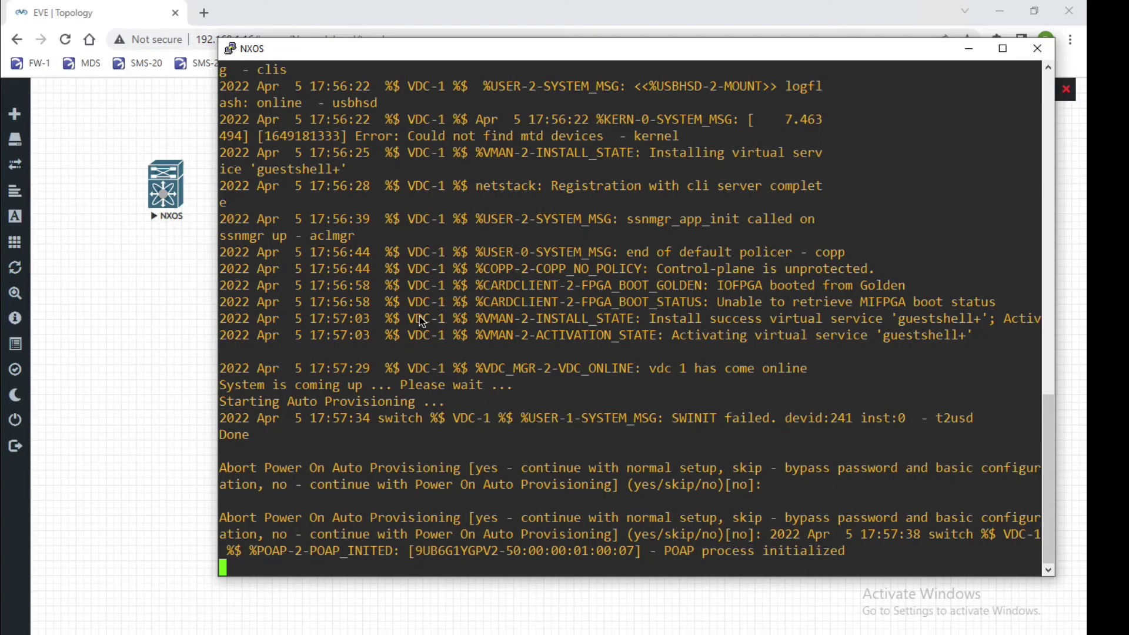
pyautogui.press('Return')
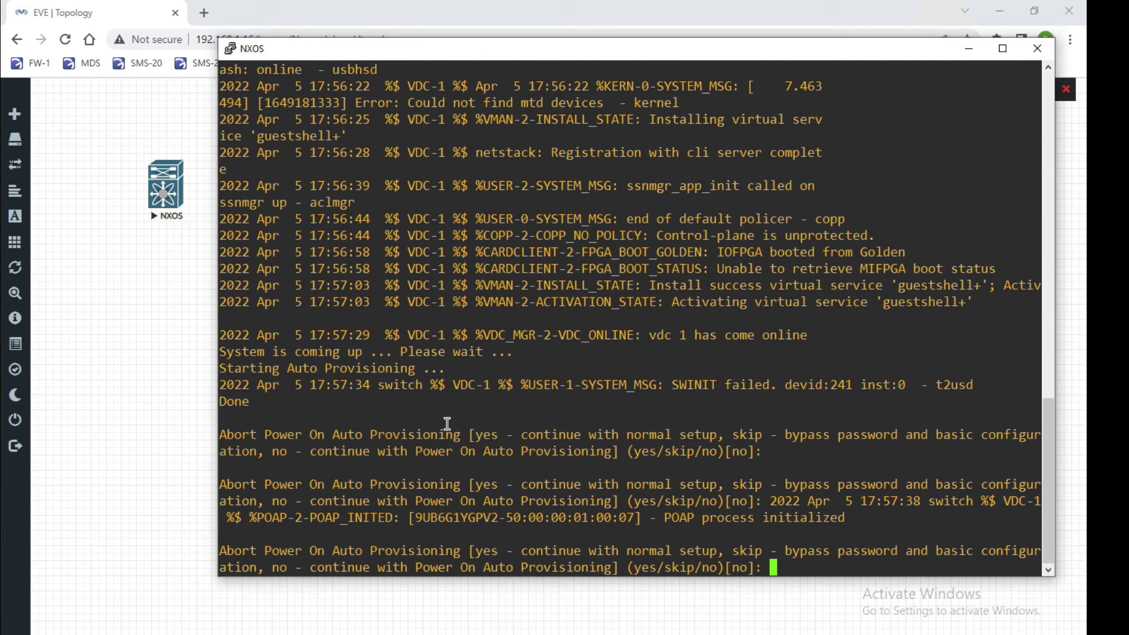
pyautogui.write('y')
pyautogui.write('es')
pyautogui.press('Return')
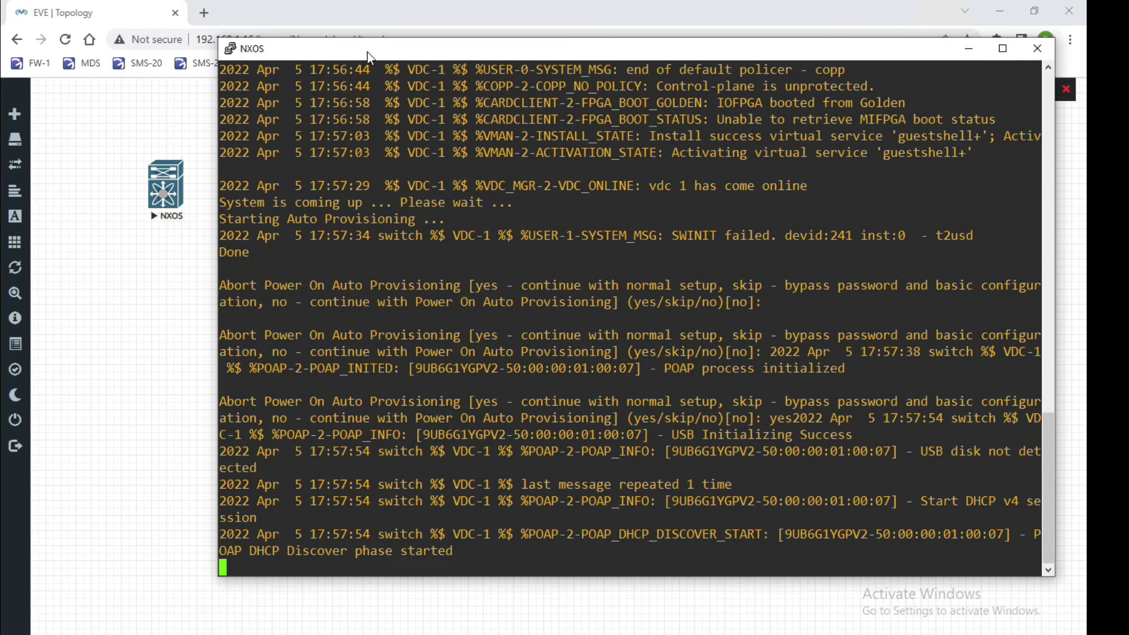
pyautogui.moveTo(379, 41)
pyautogui.mouseDown()
pyautogui.moveTo(384, 108)
pyautogui.moveTo(342, 46)
pyautogui.mouseUp()
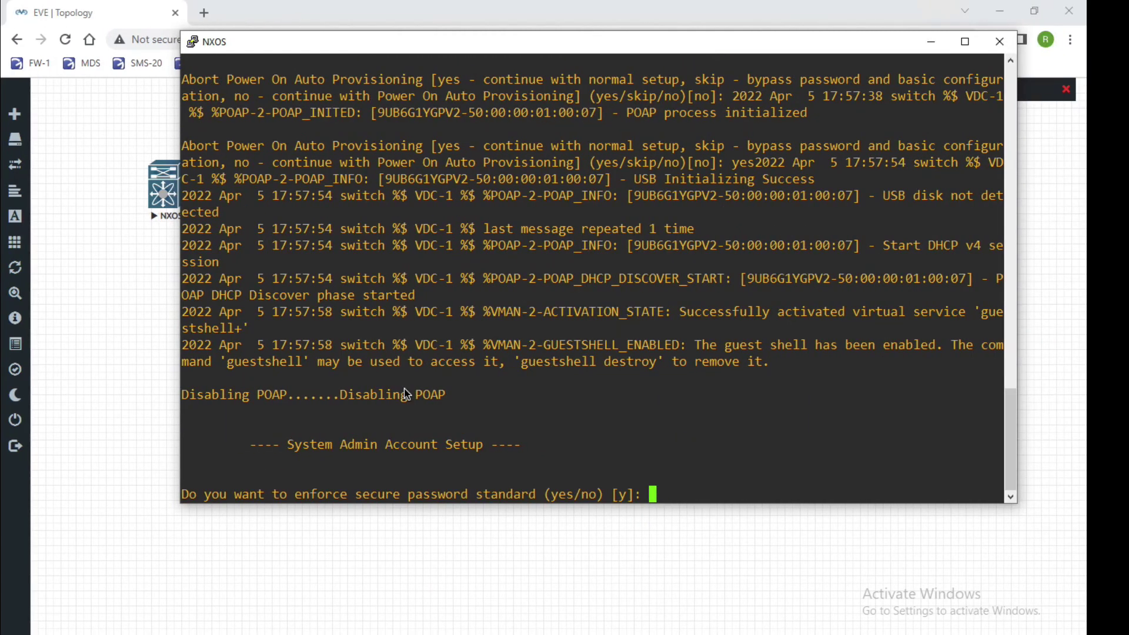
pyautogui.write('no')
# - Decline the secure password standard, set and confirm the admin password, and skip basic configuration
pyautogui.press('Return')
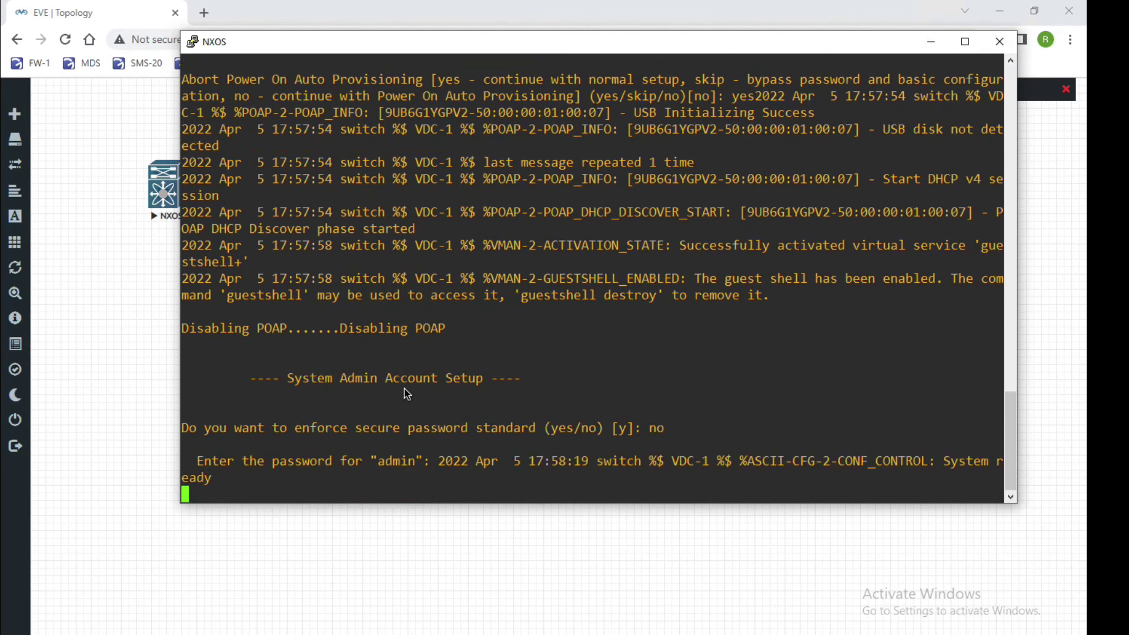
pyautogui.press('Return')
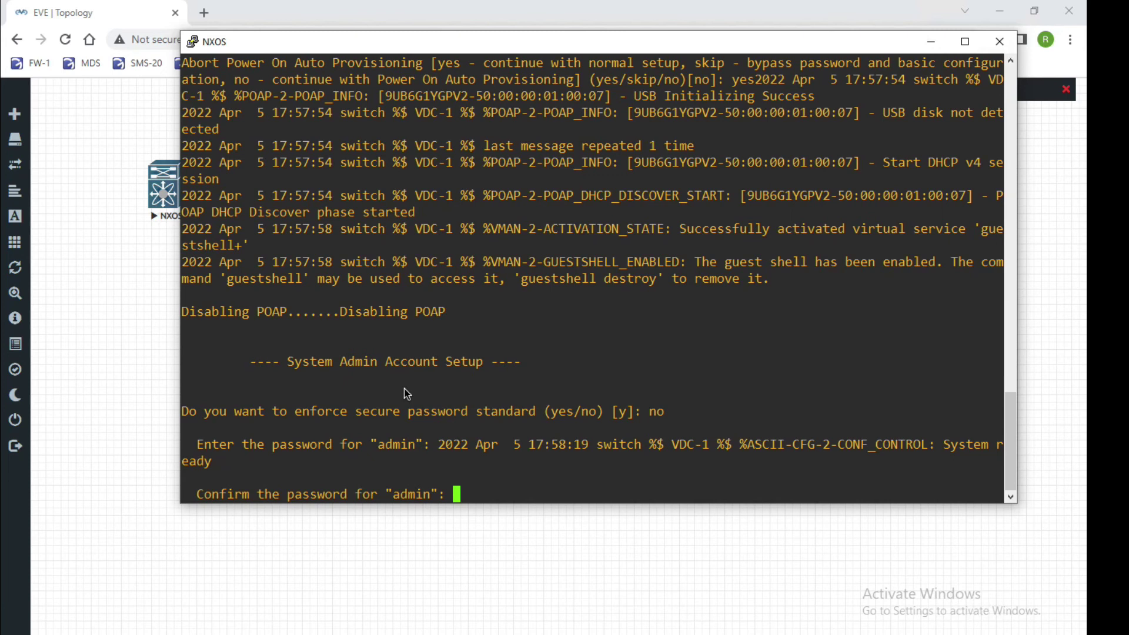
pyautogui.press('Return')
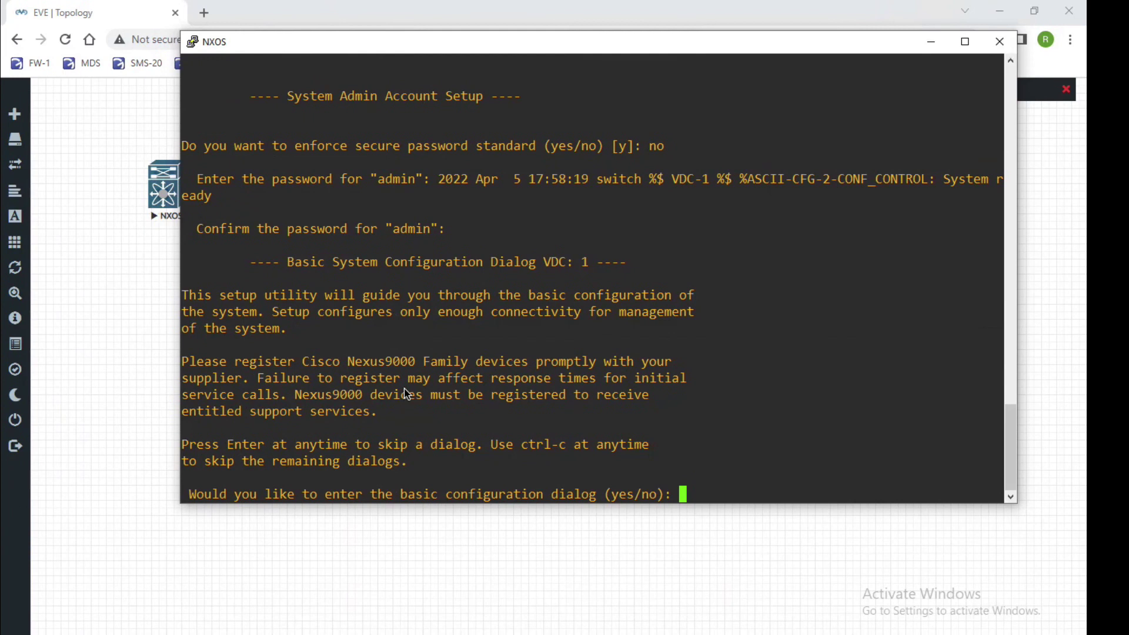
pyautogui.write('no')
pyautogui.press('Return')
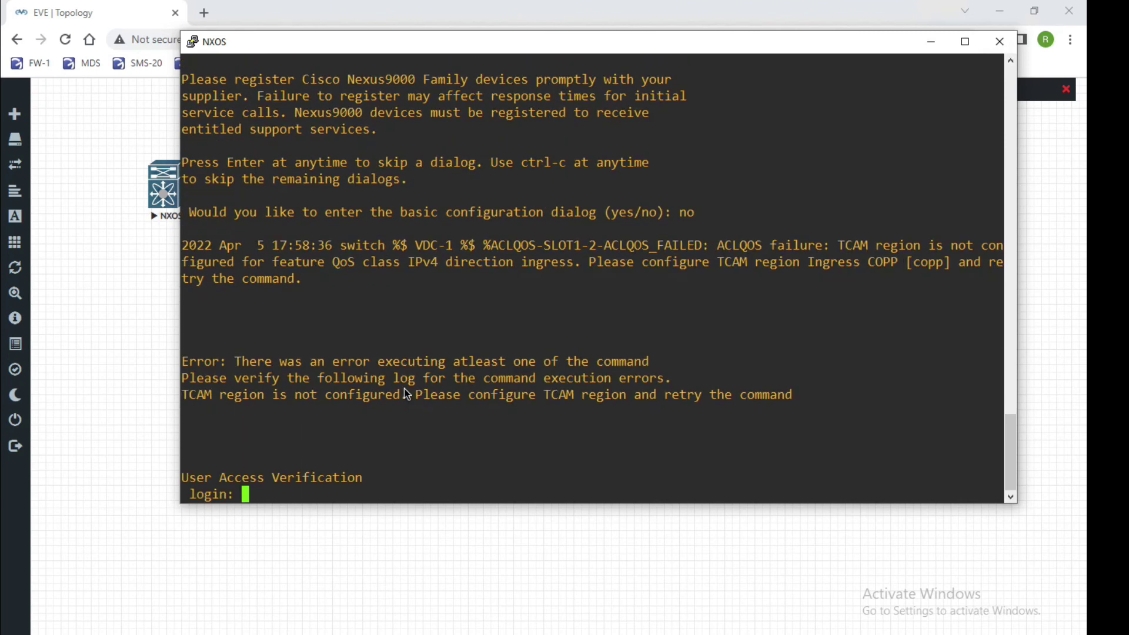
# - Log in to the switch as admin
pyautogui.press('Return')
pyautogui.press('Return')
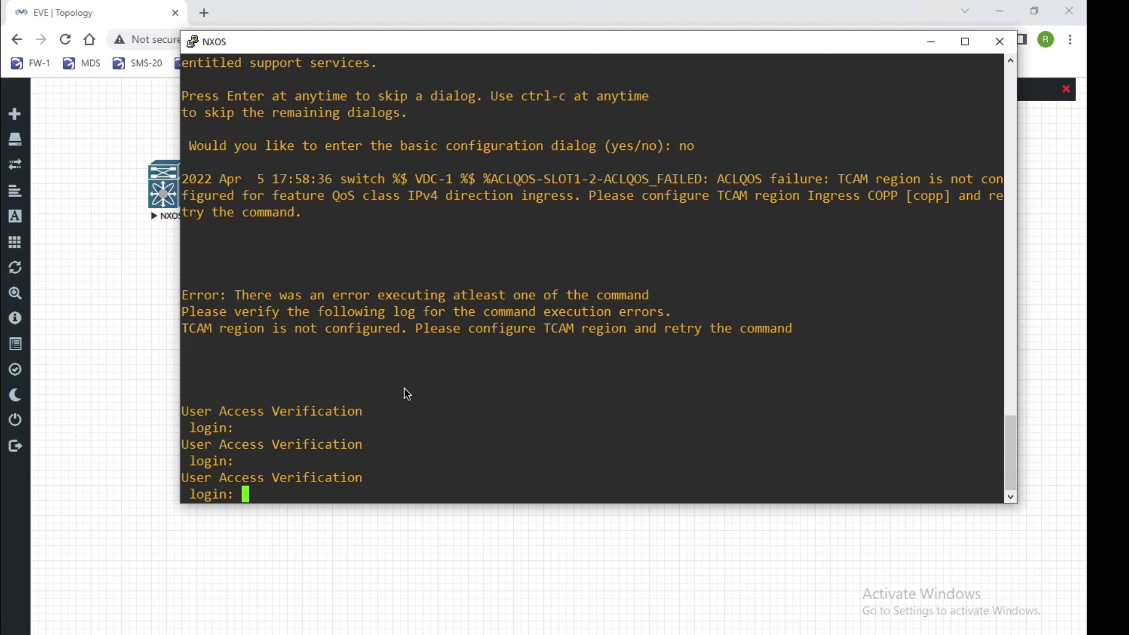
pyautogui.write('admin')
pyautogui.press('Return')
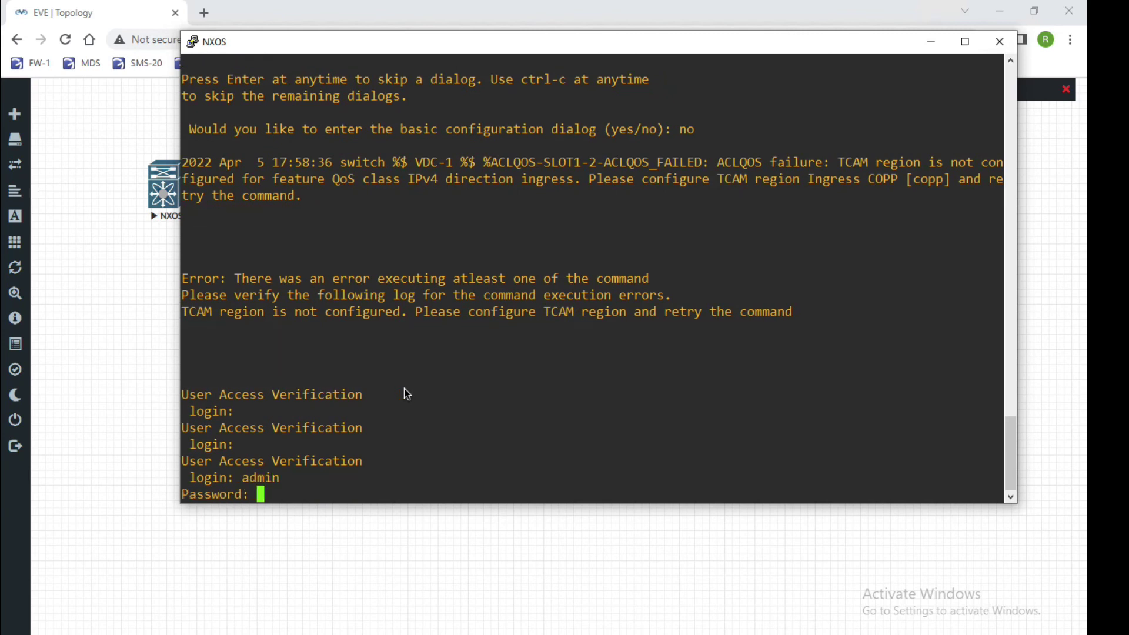
pyautogui.press('Return')
pyautogui.press('Return')
pyautogui.press('Return')
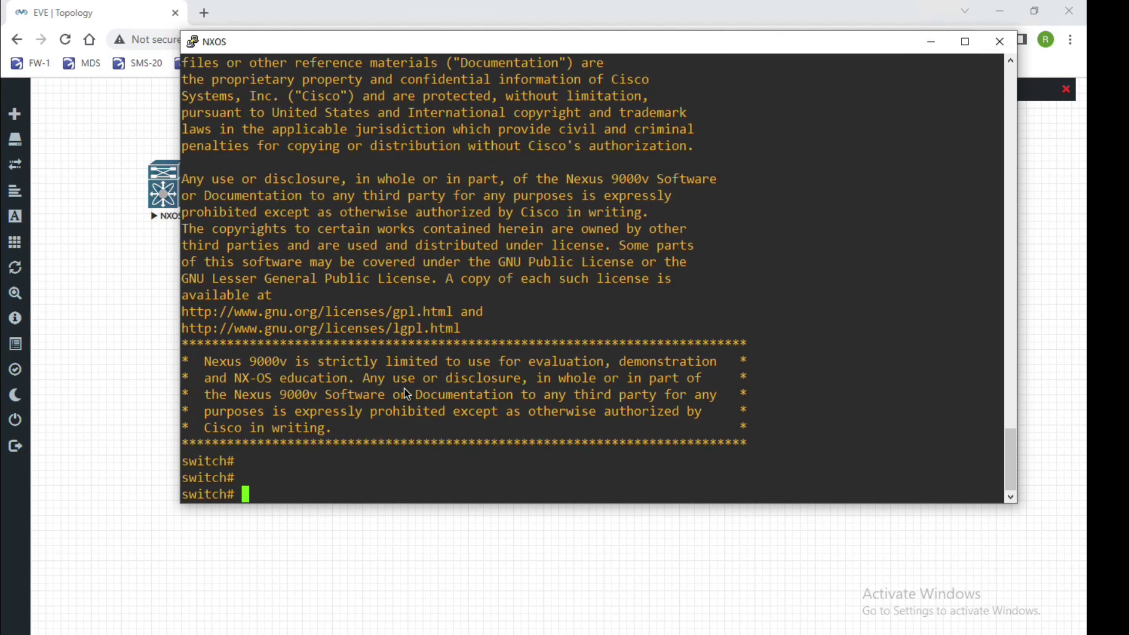
pyautogui.press('Return')
pyautogui.press('Return')
pyautogui.press('Return')
pyautogui.press('Return')
pyautogui.press('Return')
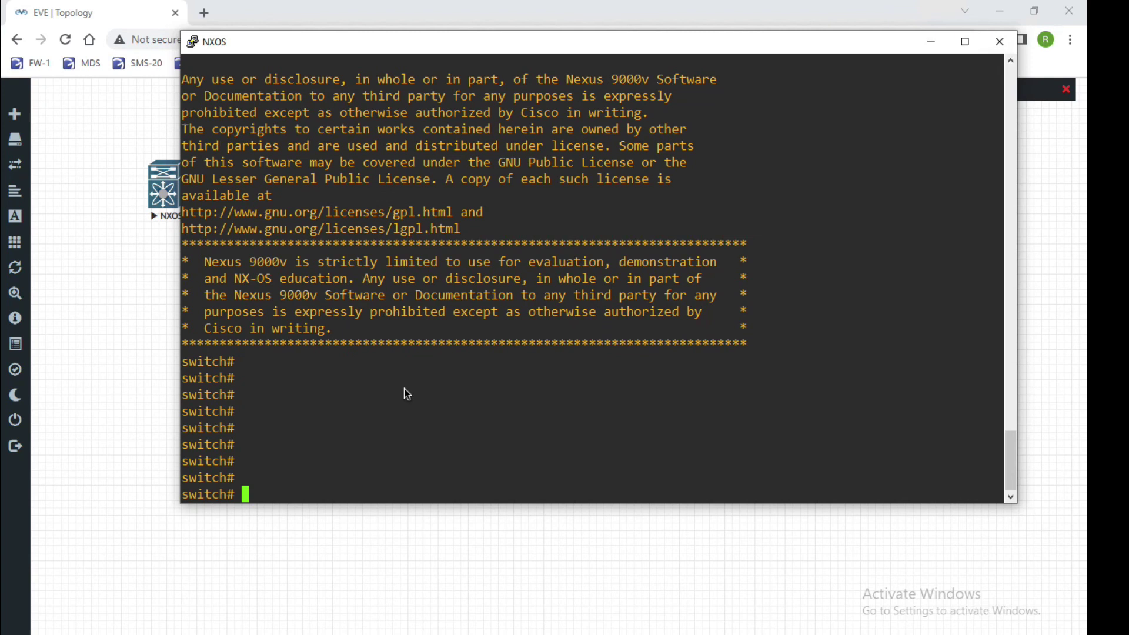
pyautogui.write('sh boot')
# - Run sh boot and sh ver, then select the image name nxos.7.0.3.I7.4.bin
pyautogui.press('Return')
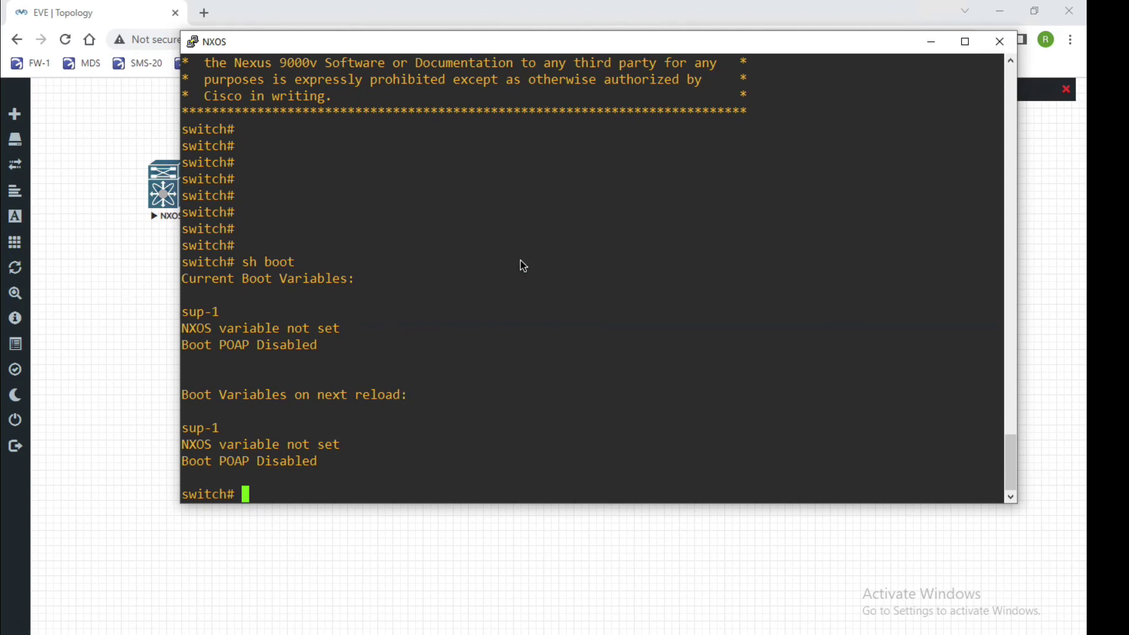
pyautogui.write('sh ver')
pyautogui.press('Return')
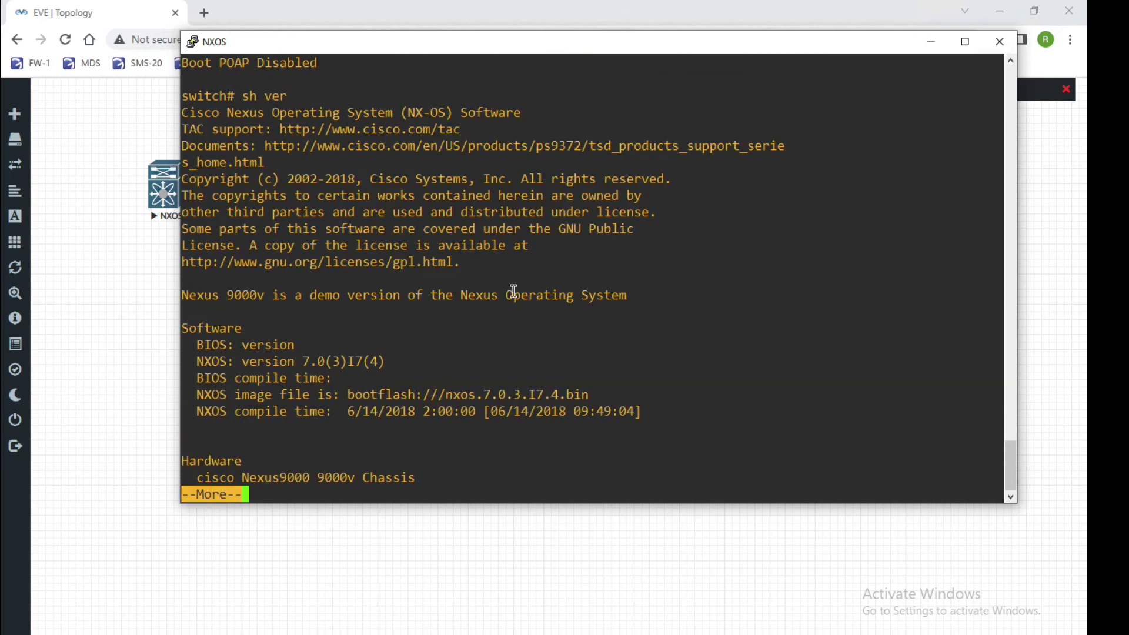
pyautogui.moveTo(446, 395); pyautogui.dragTo(591, 395)
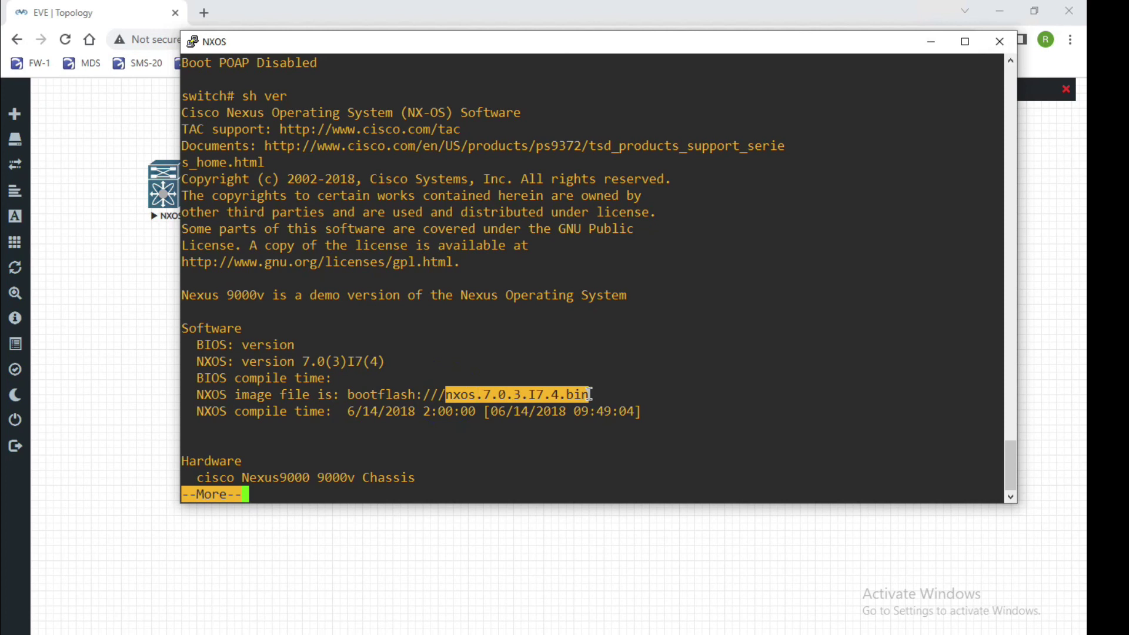
pyautogui.write('q')
pyautogui.write('conf')
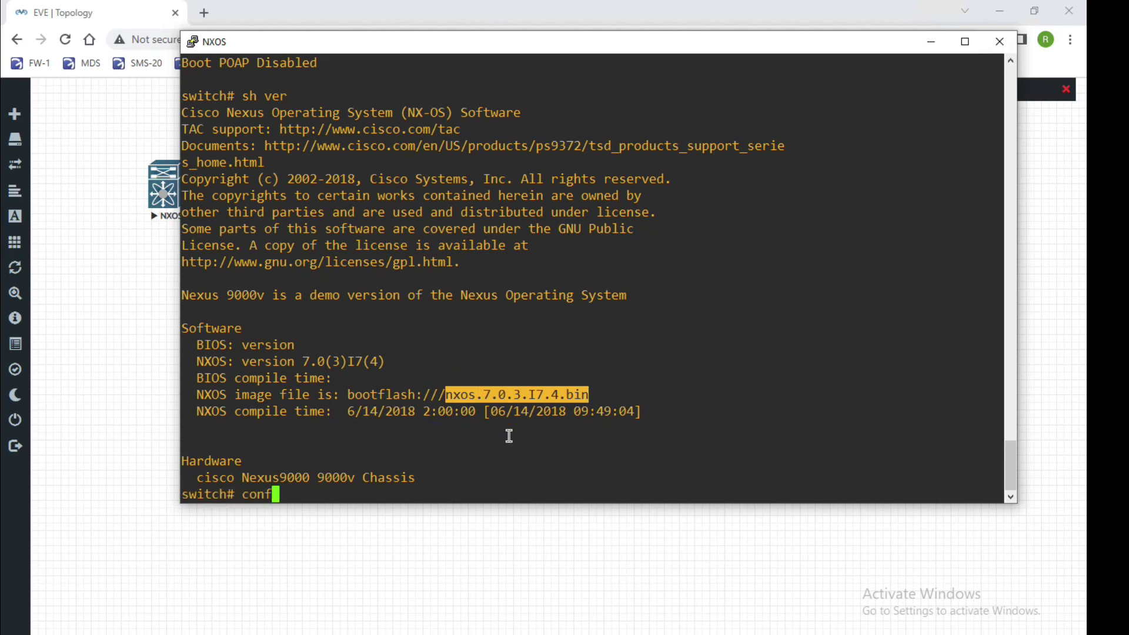
pyautogui.write(' t')
# - In configuration mode, set boot nxos bootflash:nxos.7.0.3.I7.4.bin
pyautogui.press('Return')
pyautogui.write('boot ')
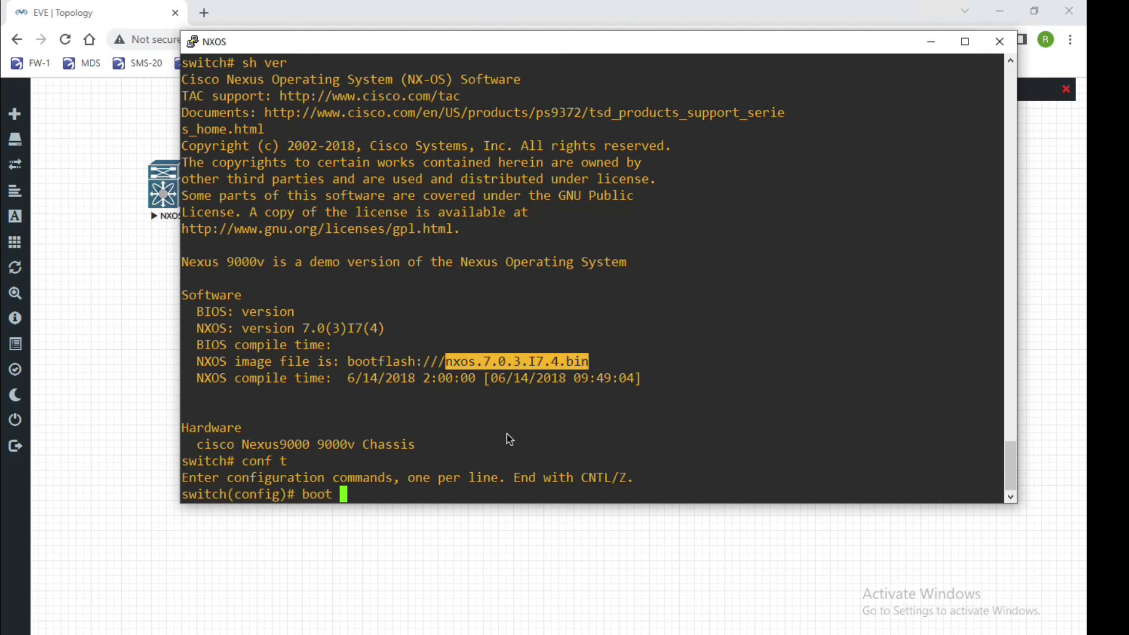
pyautogui.write('nxos b')
pyautogui.write('ootflash:')
pyautogui.rightClick(508, 438)
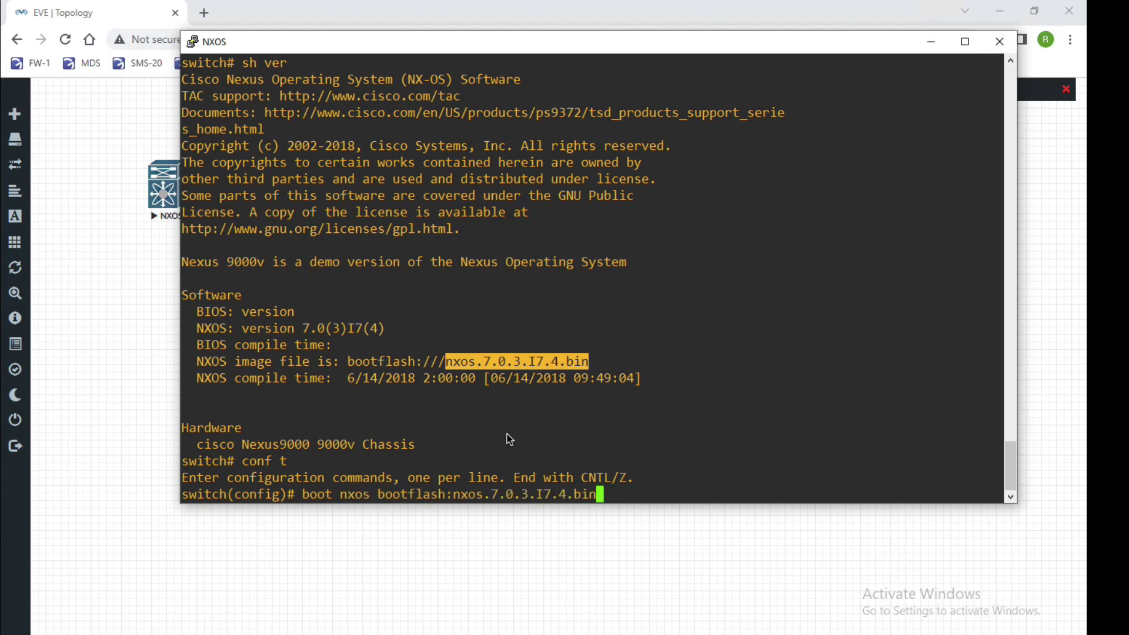
pyautogui.press('Return')
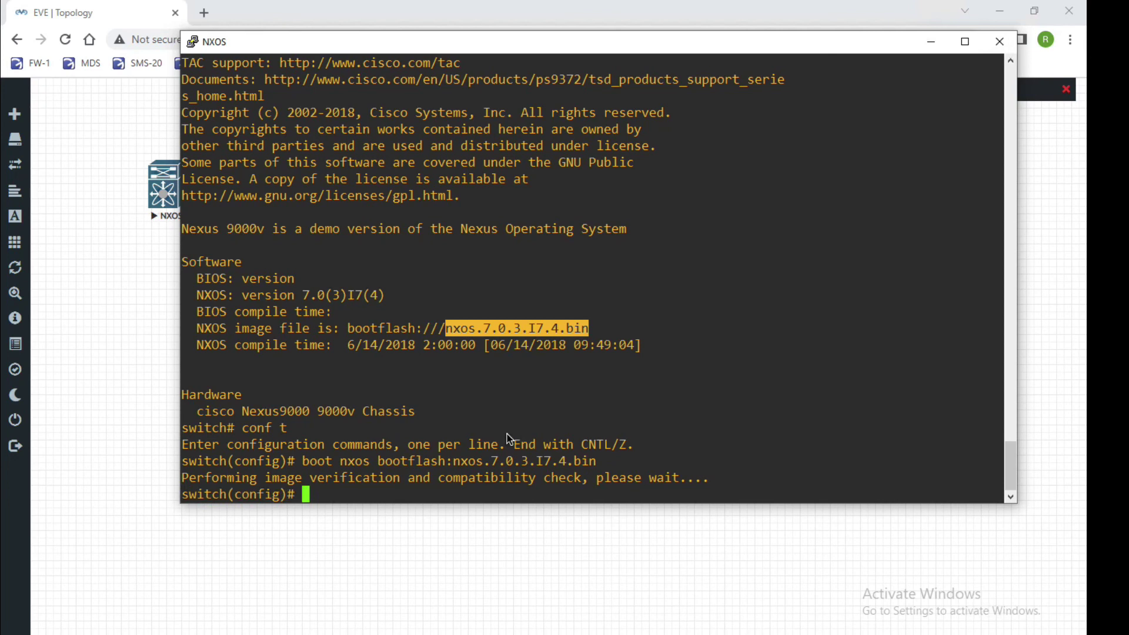
# - Save the running-config to the startup-config
pyautogui.press('Return')
pyautogui.press('Return')
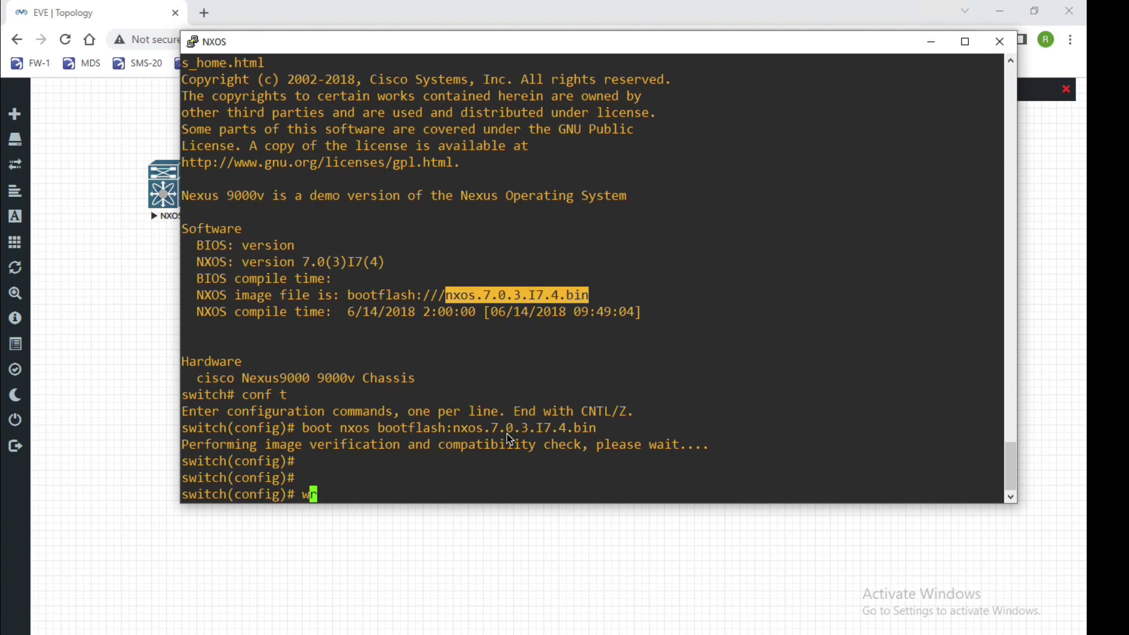
pyautogui.write('co')
pyautogui.press('Tab')
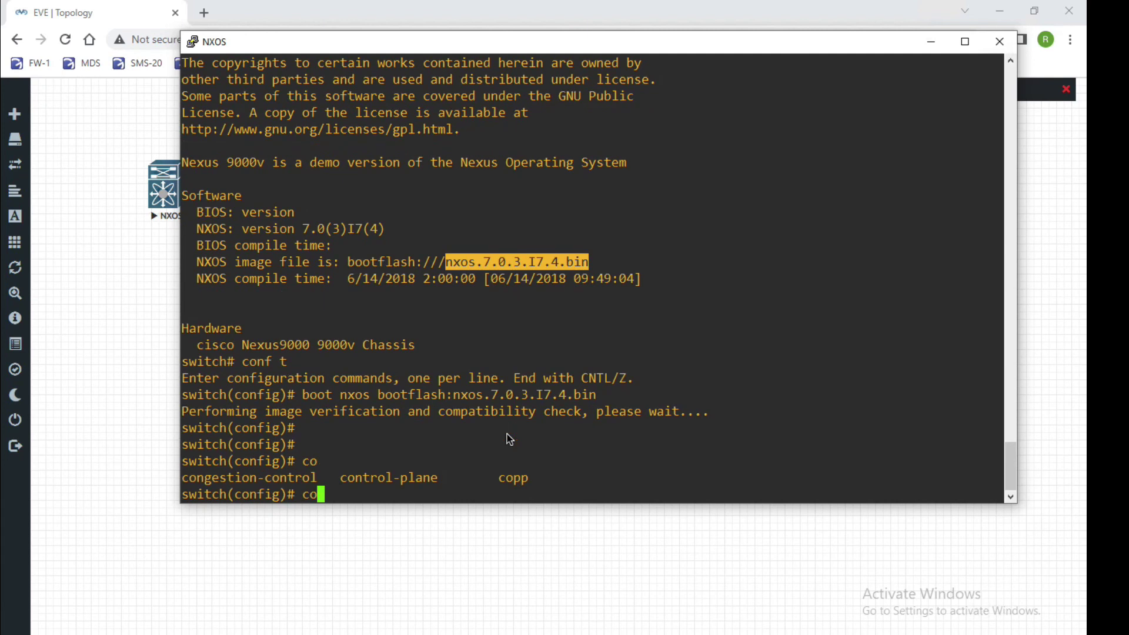
pyautogui.write('py r')
pyautogui.write('u')
pyautogui.press('Tab')
pyautogui.write('s')
pyautogui.press('Tab')
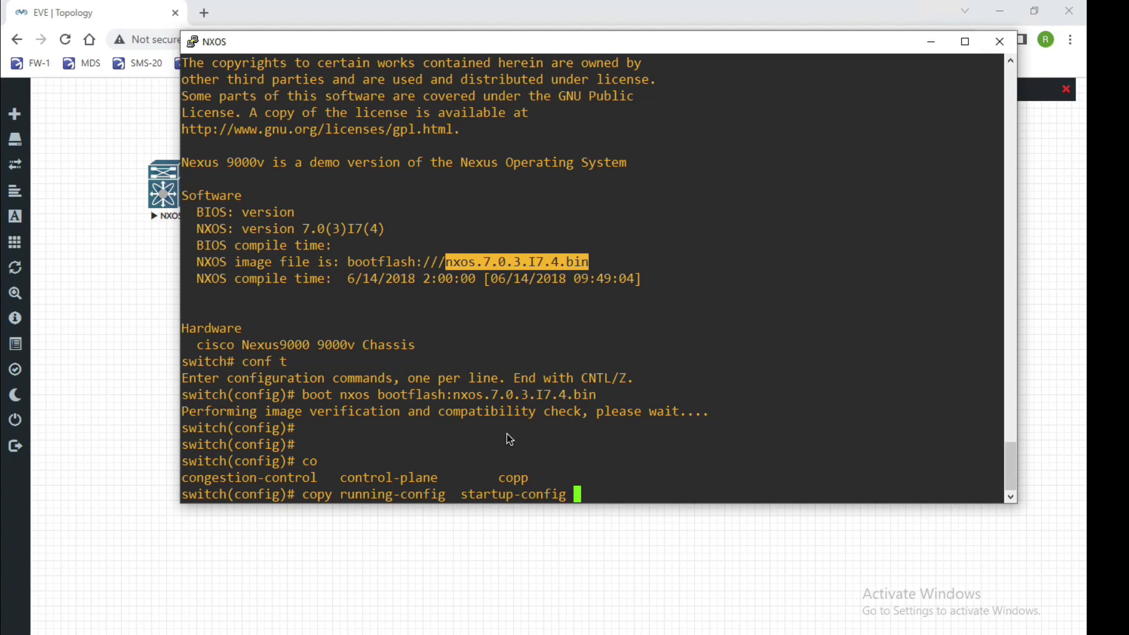
pyautogui.press('Return')
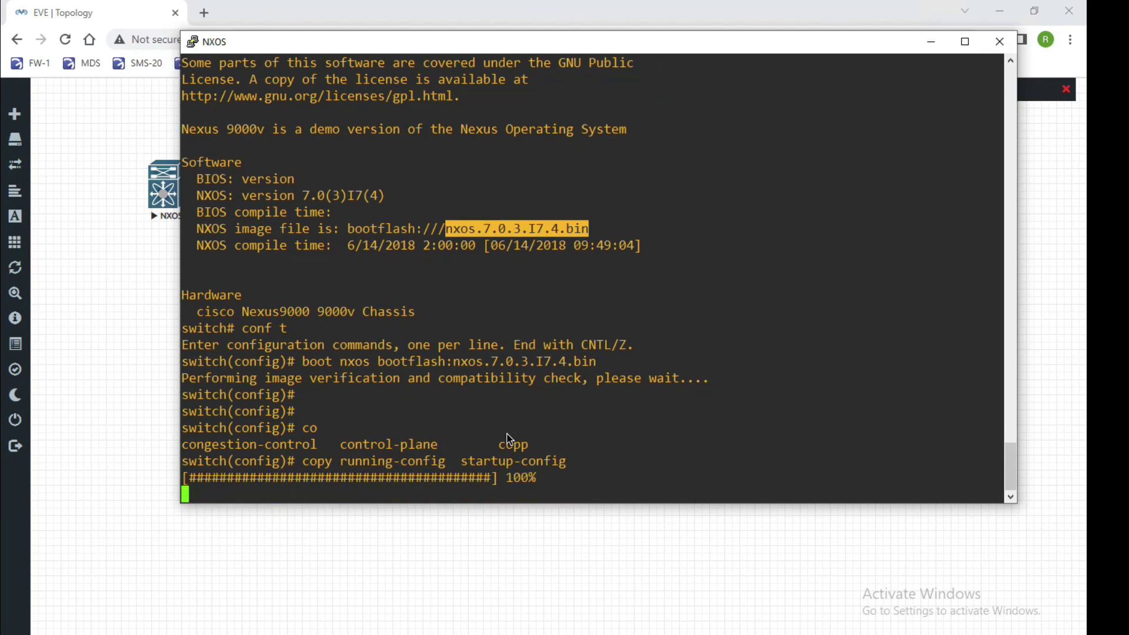
pyautogui.write('sh')
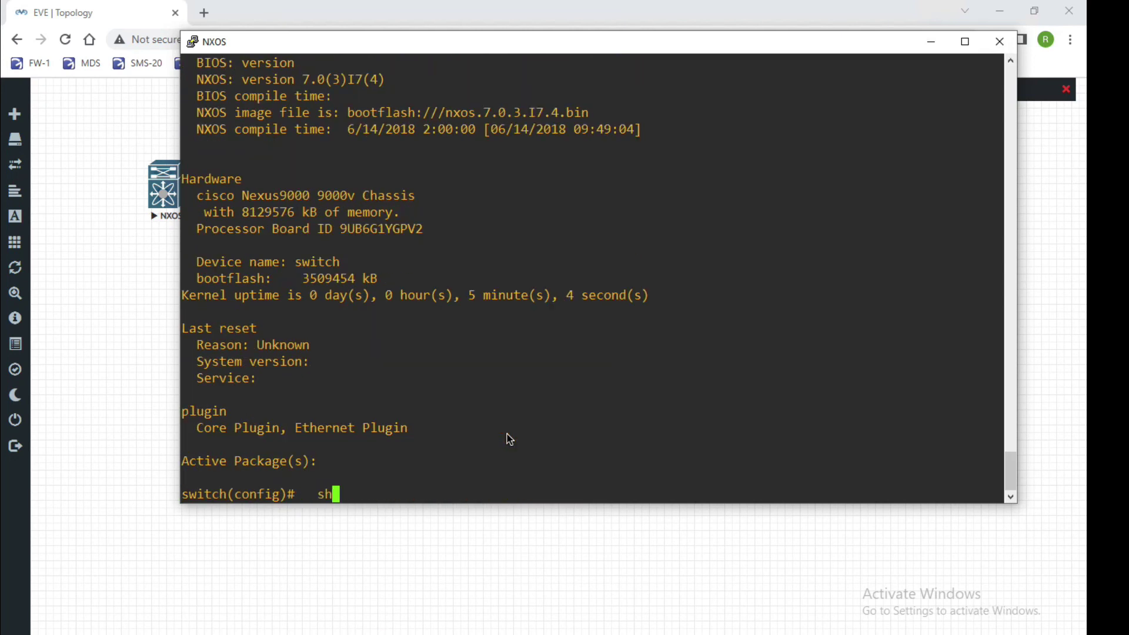
pyautogui.write(' boot')
# - Run sh boot and highlight the bootflash:/nxos.7.0.3.I7.4.bin lines for current and next-reload boot
pyautogui.press('Return')
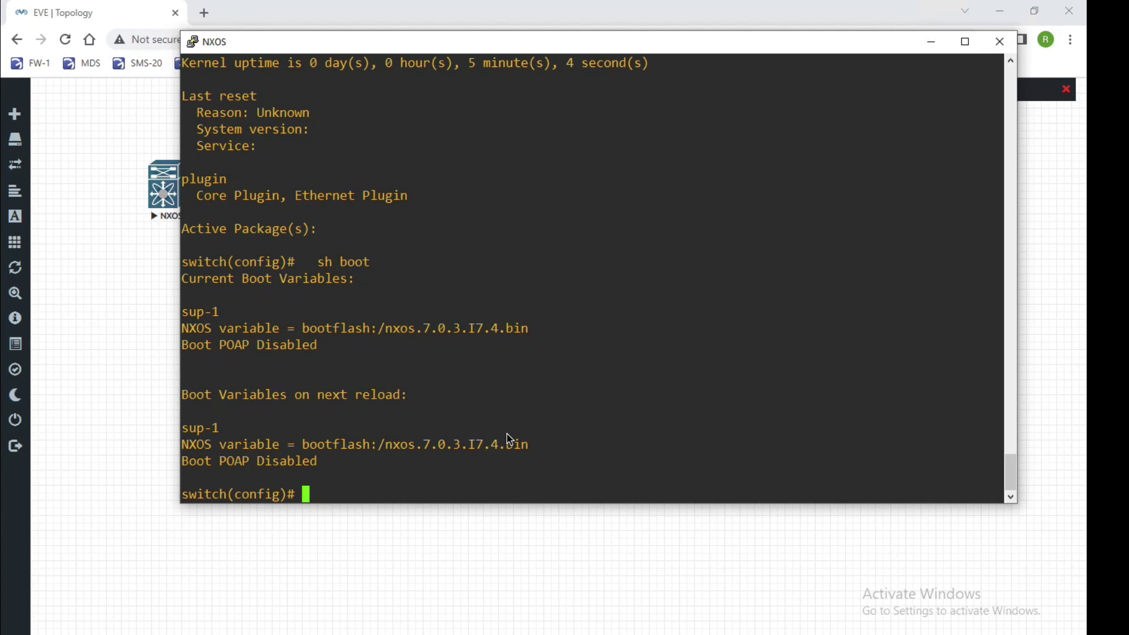
pyautogui.tripleClick(246, 331)
pyautogui.click(535, 458)
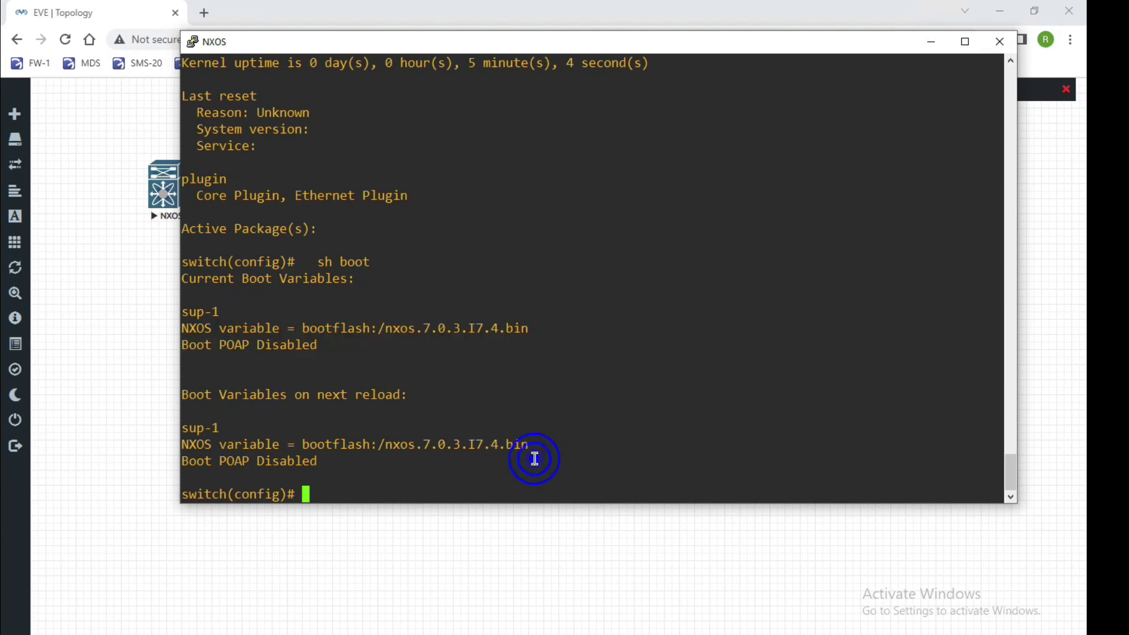